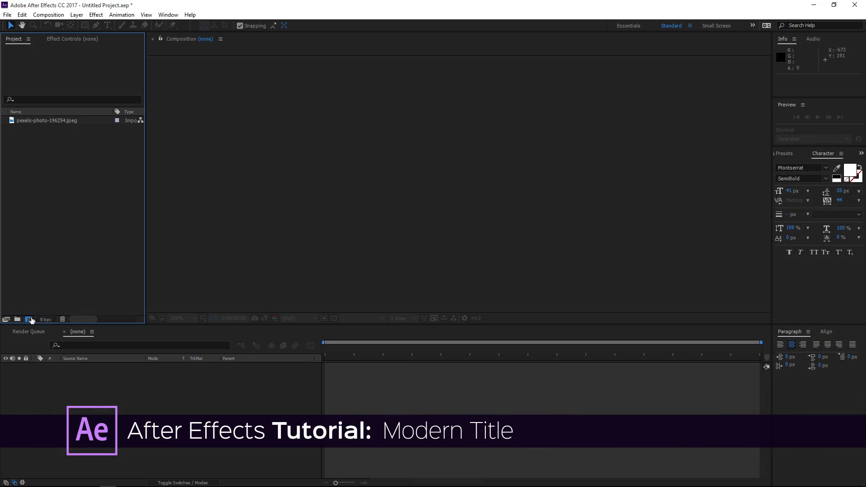
- Start a new composition, opening its settings preset to HDTV 1080 29.97 at 1920×1080
left_click(29, 319)
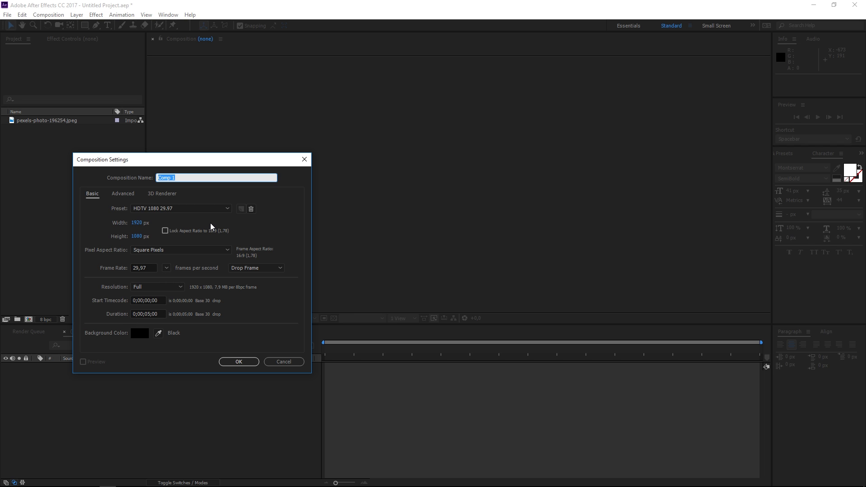
- Create the composition named Title and place pexels-photo-196254.jpeg in its timeline
type("Title")
key("Return")
left_click(64, 120)
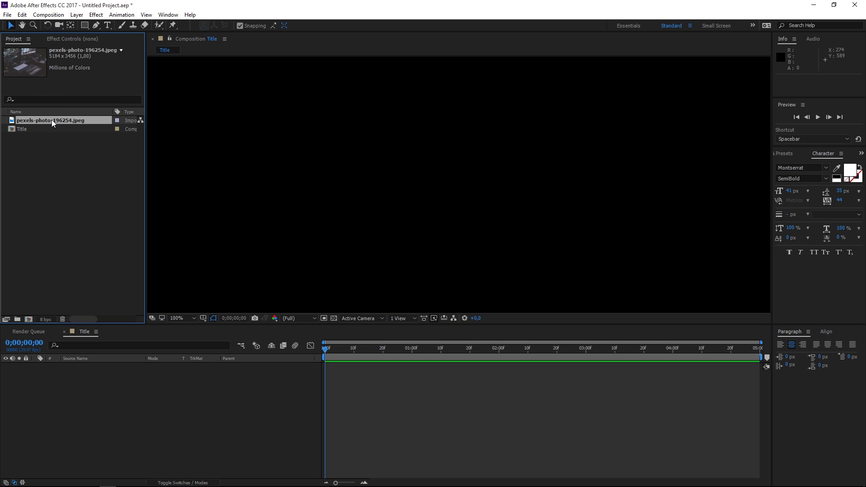
left_click_drag(47, 123, 155, 397)
- Scale the photo layer to 37% to fill the frame and view at 100% magnification
scroll(276, 247, "down", 4)
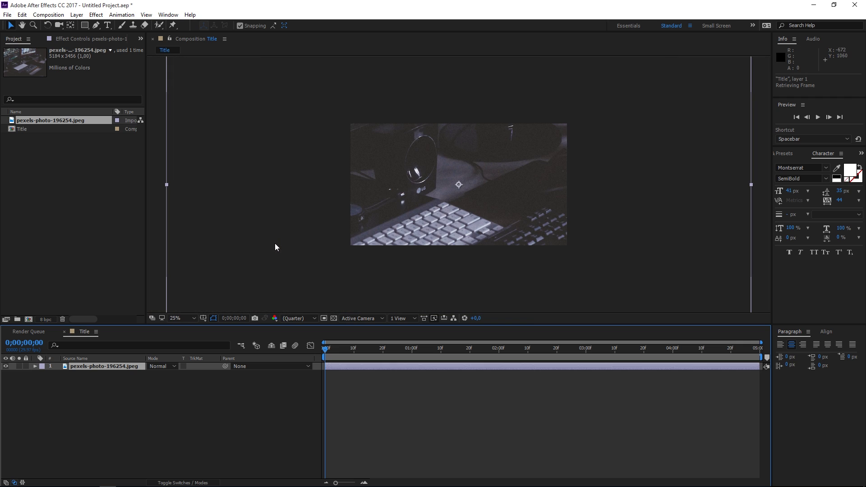
left_click_drag(166, 186, 349, 195)
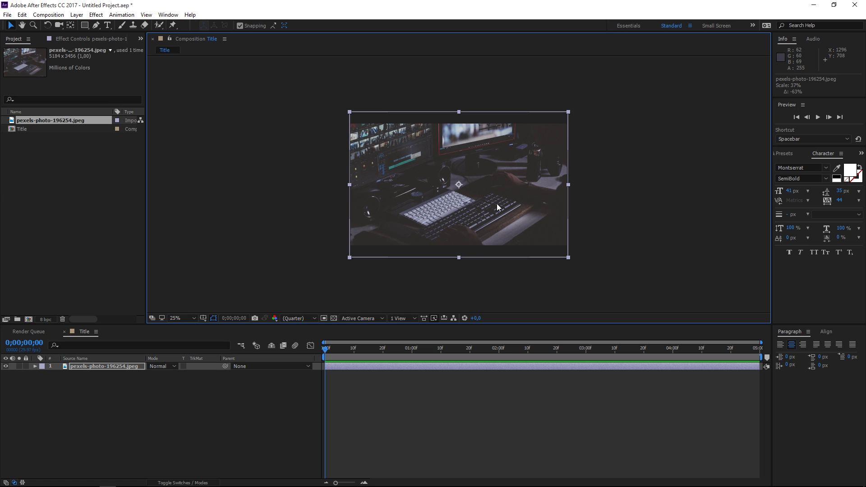
left_click(172, 318)
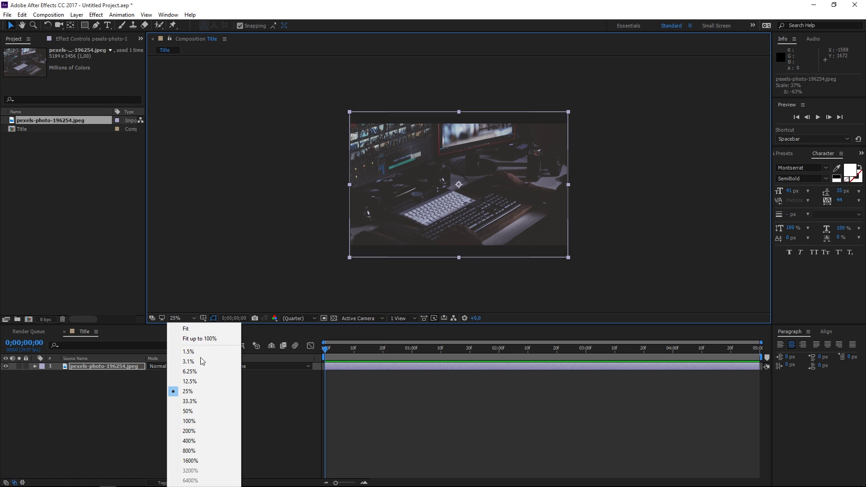
left_click(210, 420)
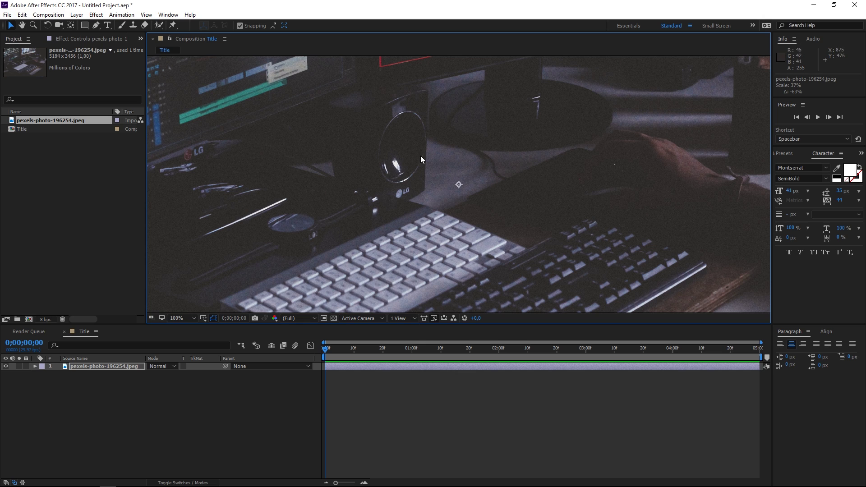
- Add a new shape layer containing a rectangle path, a fill and a stroke
right_click(118, 392)
mouse_move(198, 398)
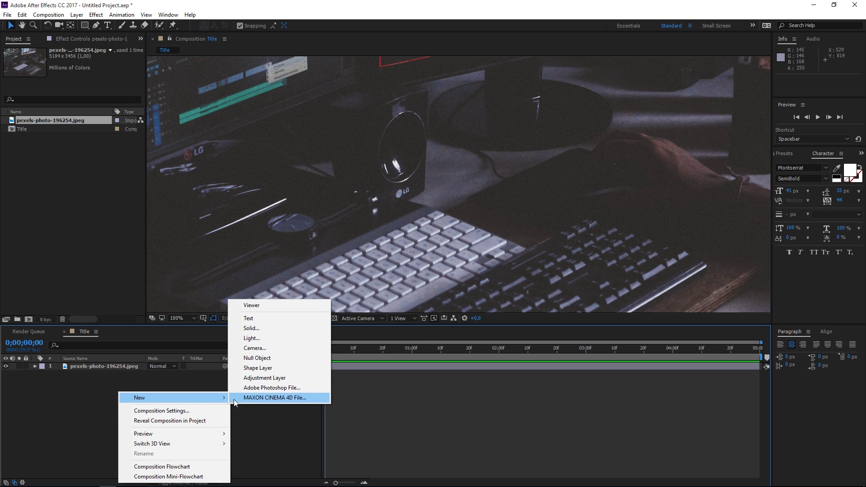
left_click(253, 368)
left_click(35, 366)
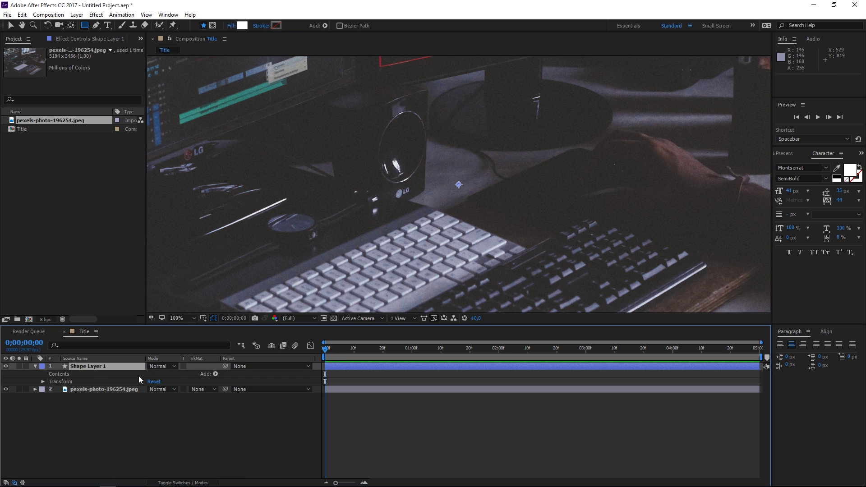
left_click(216, 375)
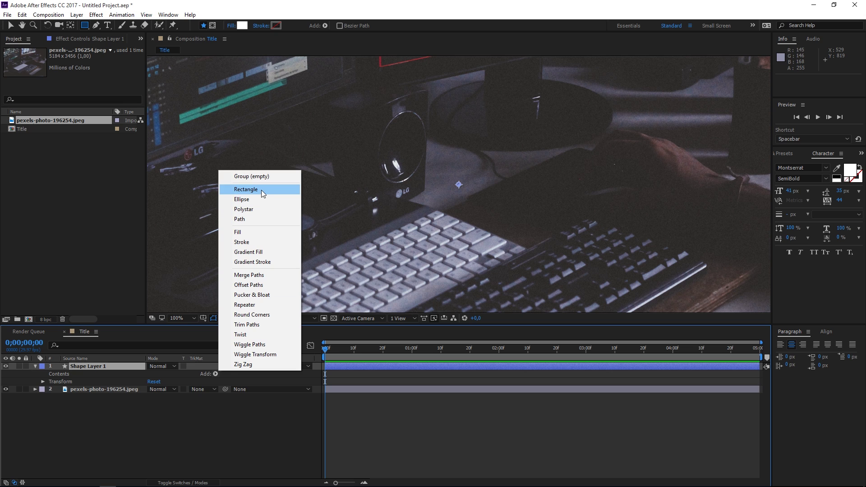
left_click(261, 190)
left_click(216, 374)
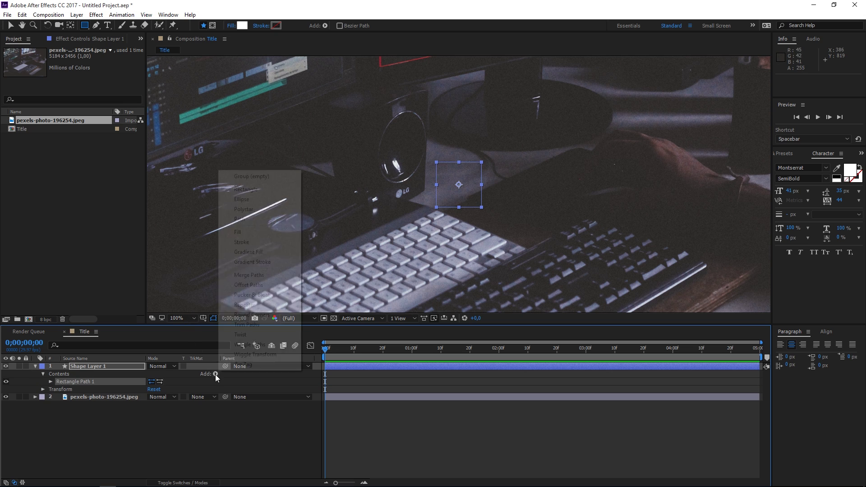
left_click(260, 233)
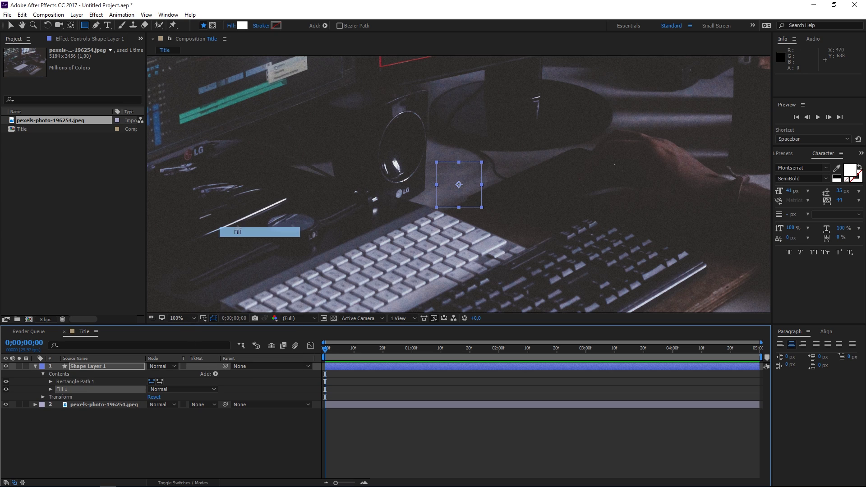
left_click(215, 374)
left_click(242, 243)
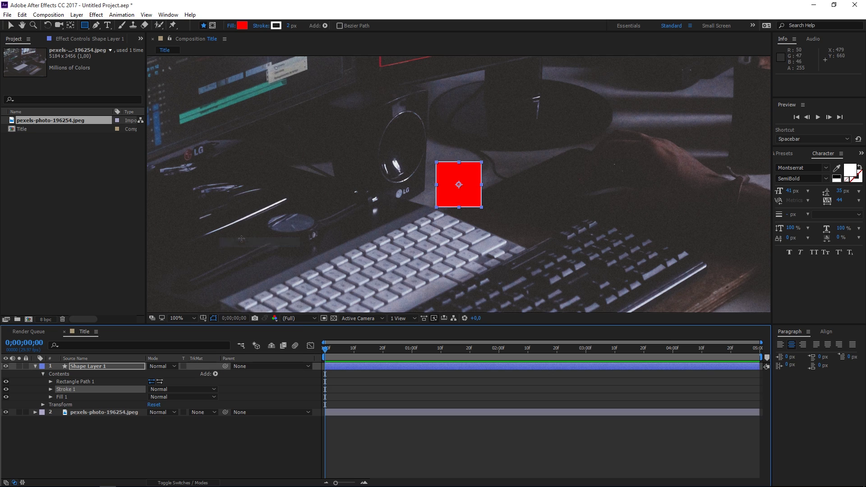
- Set the rectangle's stroke width to 10
left_click(50, 390)
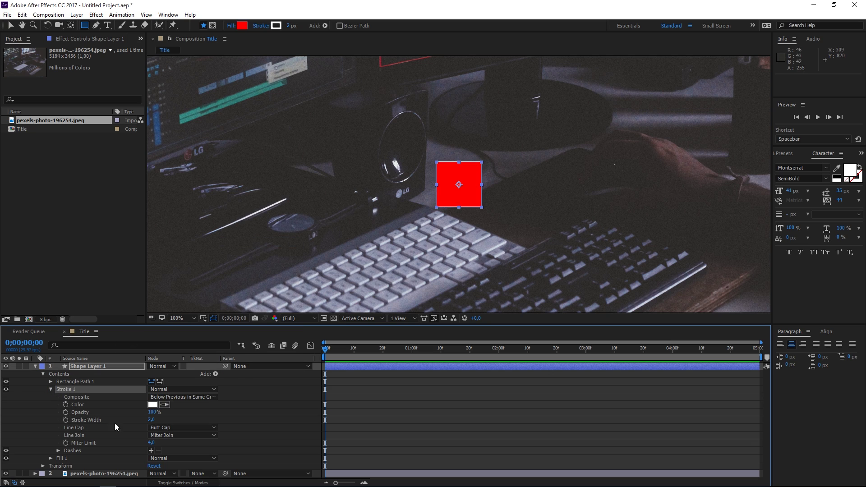
left_click(151, 421)
type("10")
key("Return")
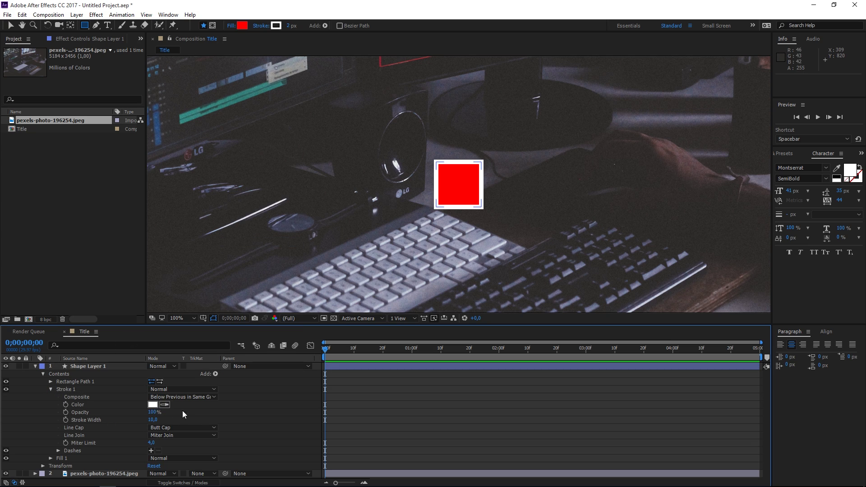
left_click(50, 390)
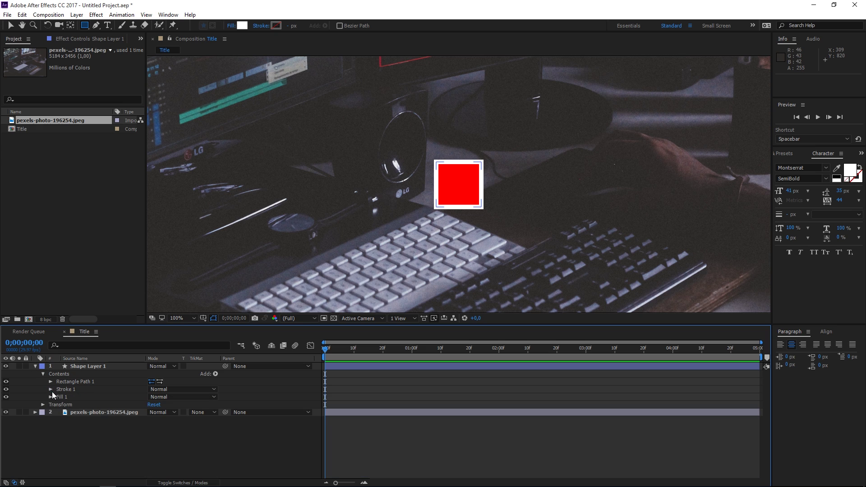
- Make the fill dark red #860000 at 20% opacity
left_click(51, 397)
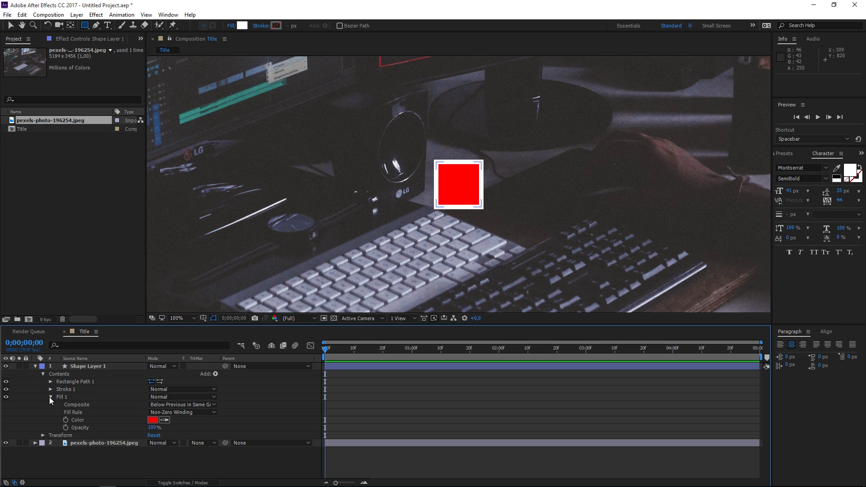
left_click(153, 420)
left_click(126, 73)
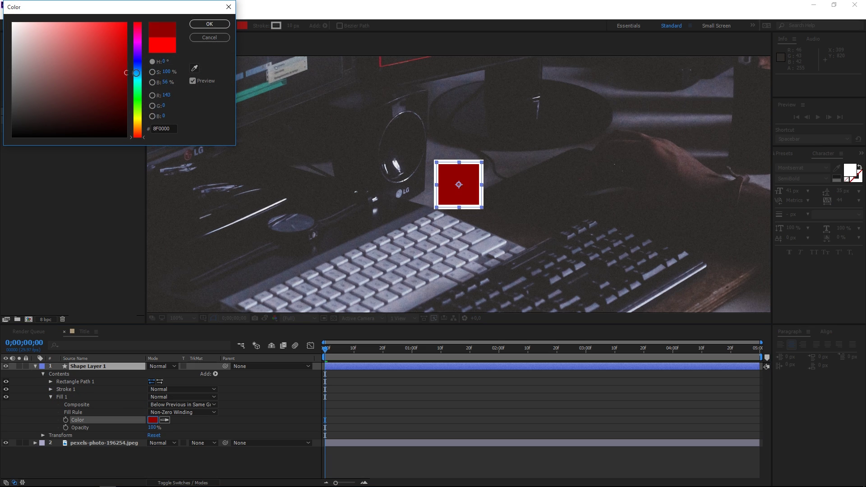
left_click_drag(126, 73, 140, 77)
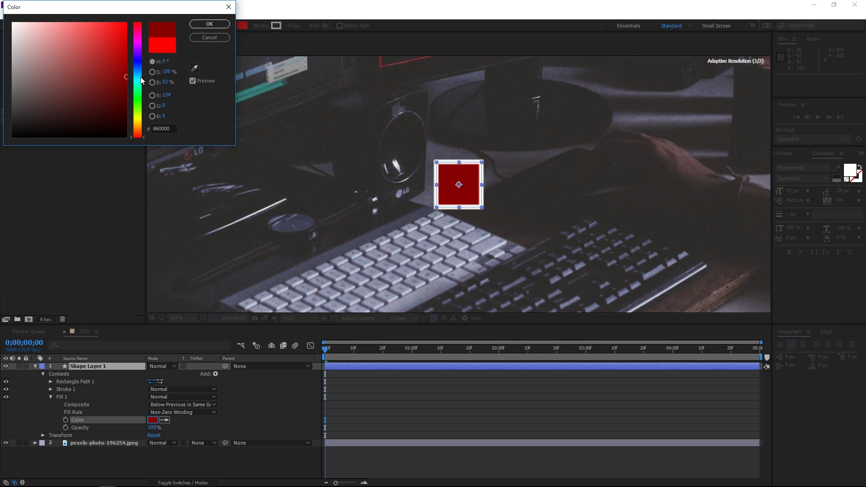
left_click(213, 23)
left_click(153, 428)
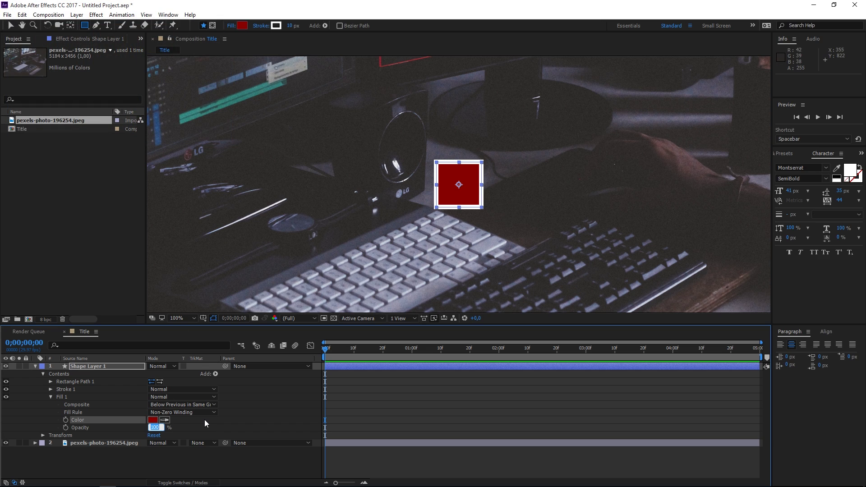
type("20")
key("Return")
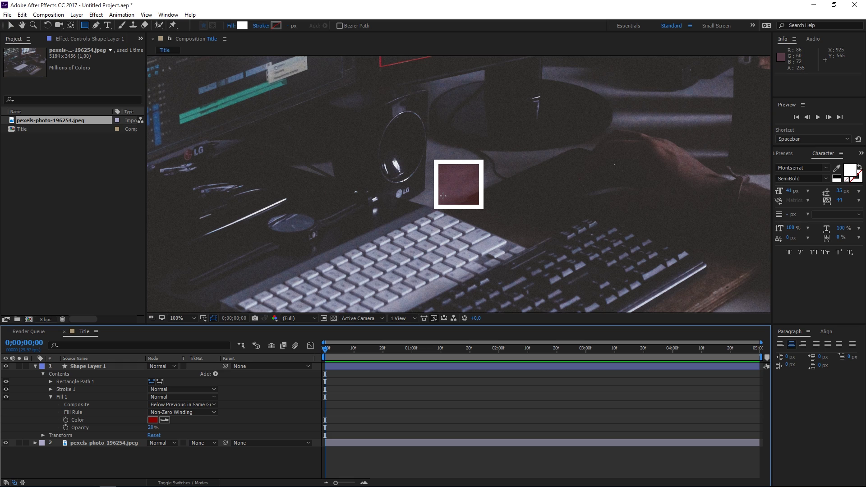
left_click(51, 397)
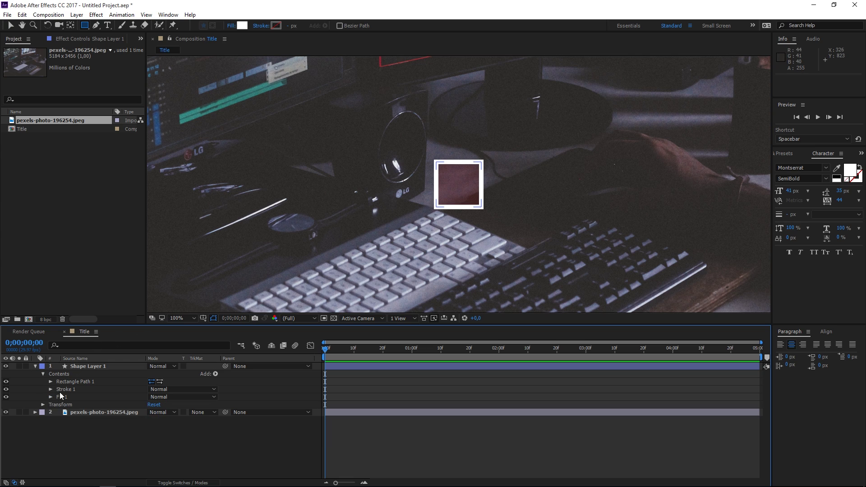
- Start keyframing Rectangle Path 1's Size at 0,0 on the first frame
left_click(50, 382)
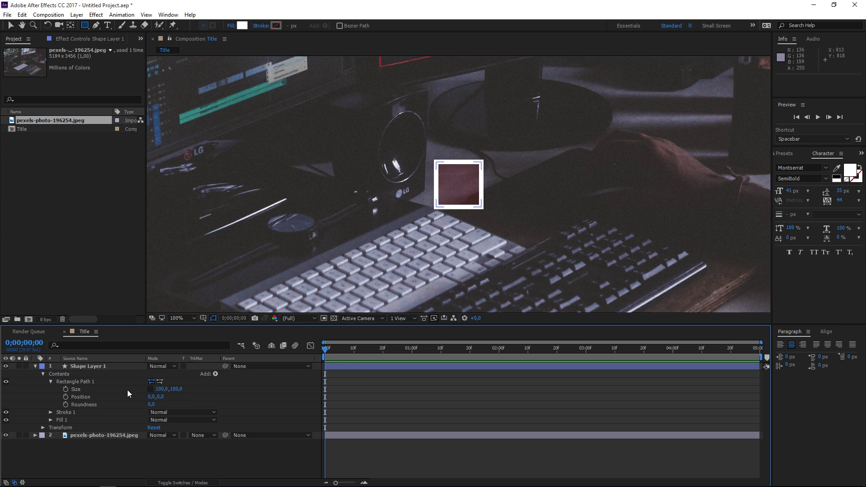
left_click(66, 389)
left_click(162, 389)
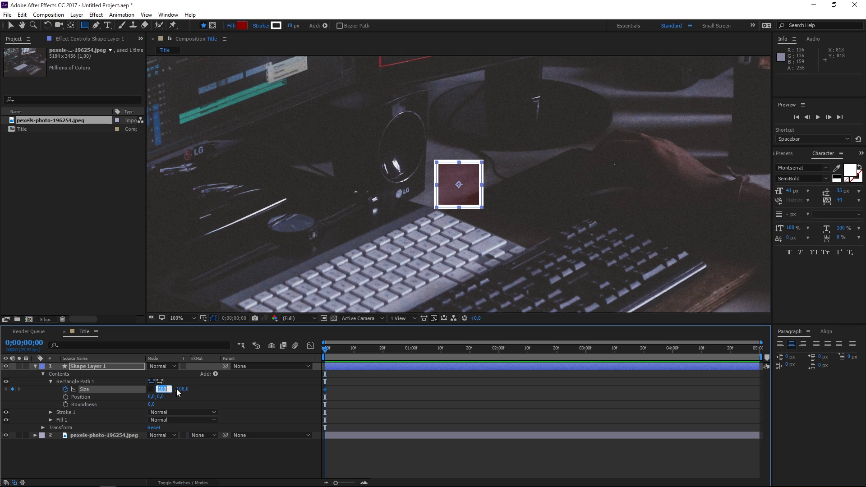
type("0")
key("Return")
left_click(168, 389)
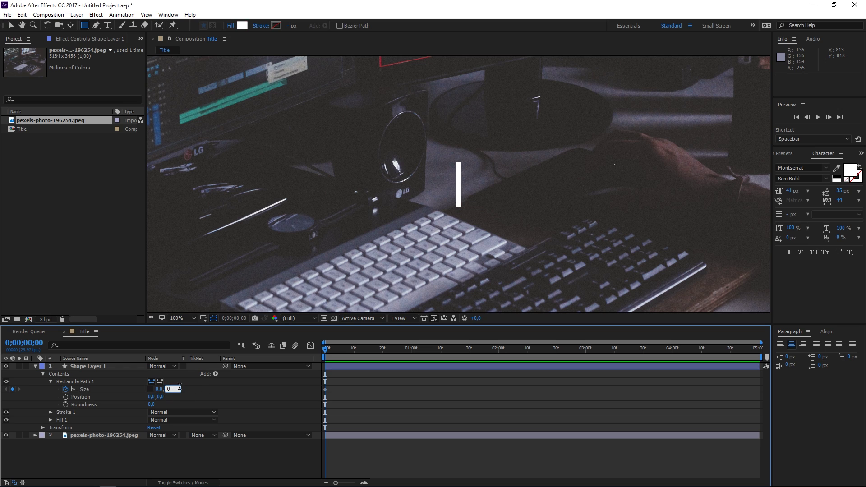
type("0")
key("Return")
- Set a Size keyframe of 400×250 at frame 22
left_click(385, 350)
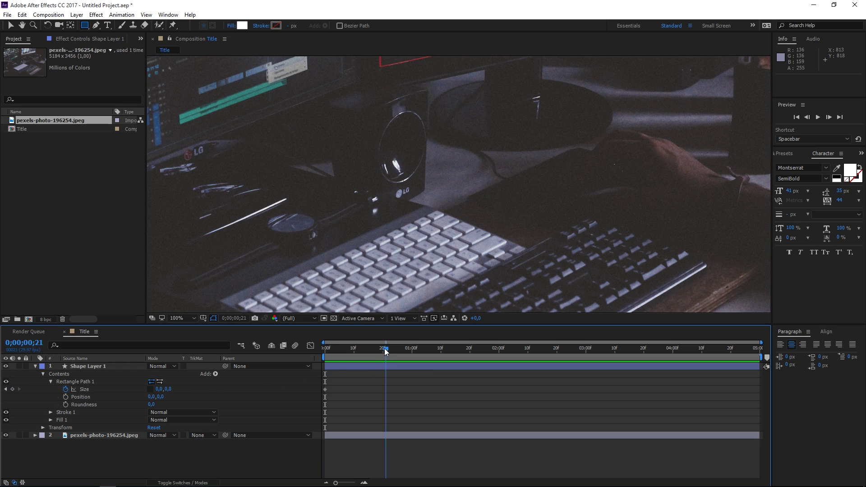
left_click_drag(386, 348, 389, 347)
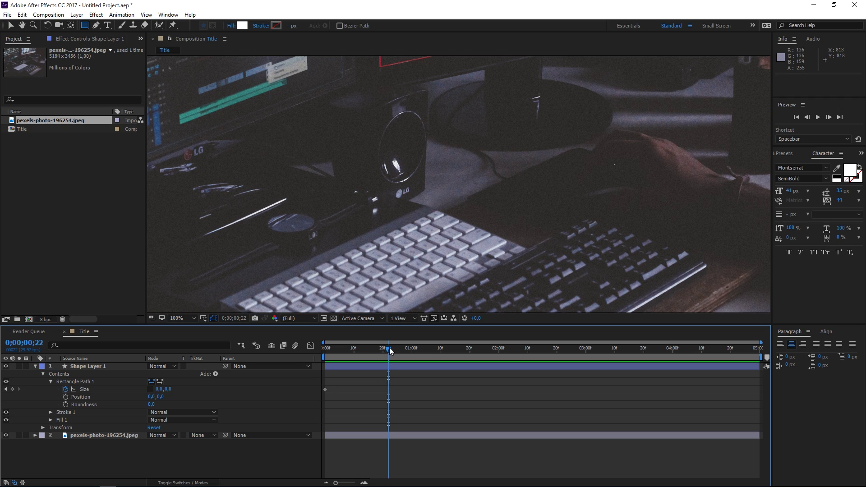
left_click(159, 389)
type("400")
key("Return")
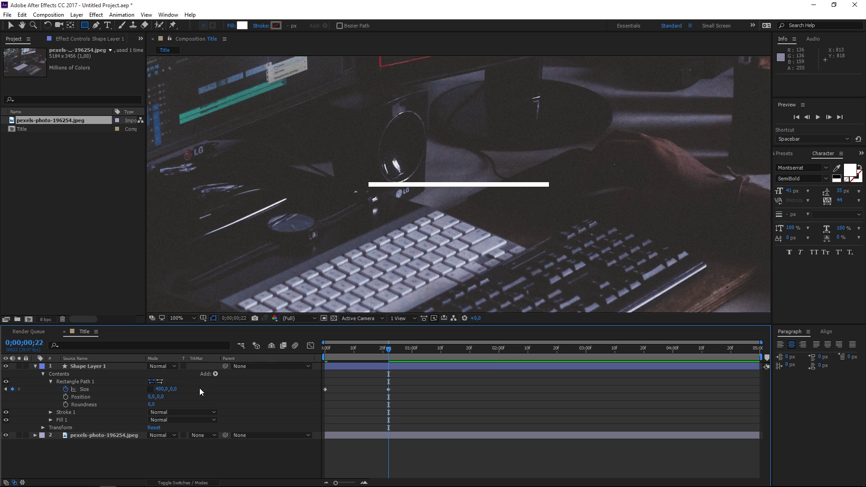
left_click(176, 390)
type("250")
key("Return")
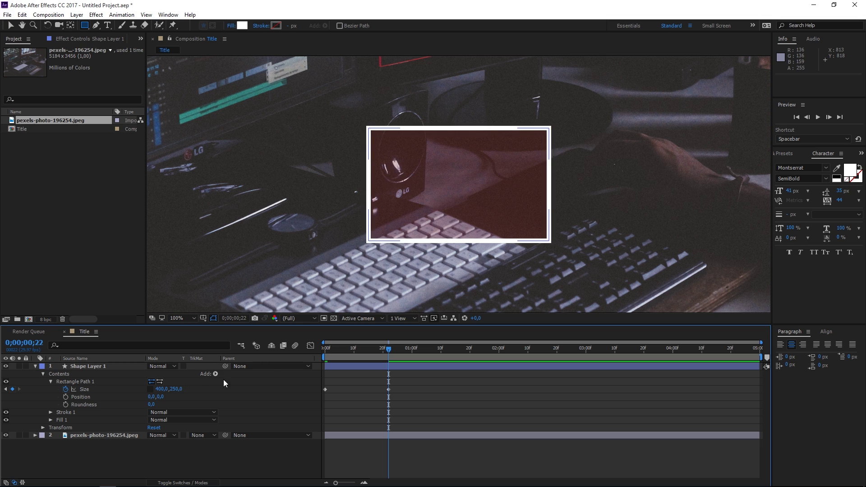
- Set a Size keyframe of 1×250 at frame 7 for the thin-line stage
left_click(345, 350)
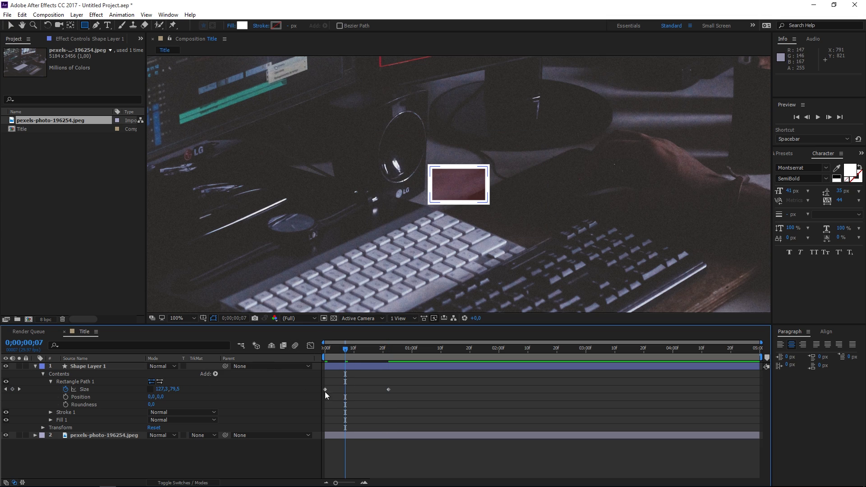
left_click(162, 389)
type("1")
key("Return")
key("Tab")
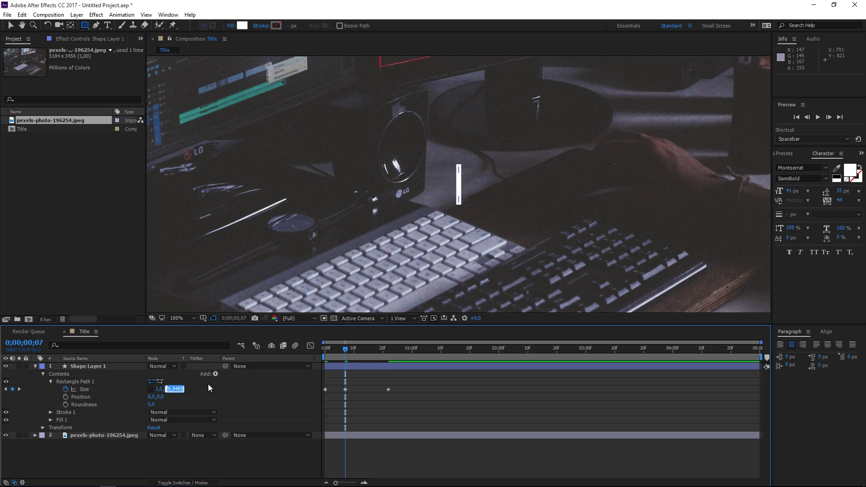
type("250")
key("Return")
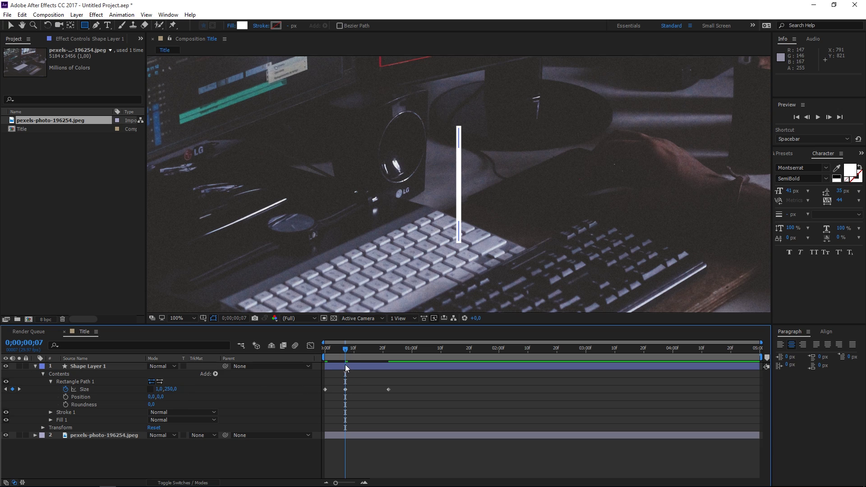
- Scrub from the start to frame 22 to check the box opening
left_click(342, 350)
mouse_move(341, 348)
left_mouse_down()
mouse_move(319, 351)
mouse_move(346, 357)
left_mouse_up()
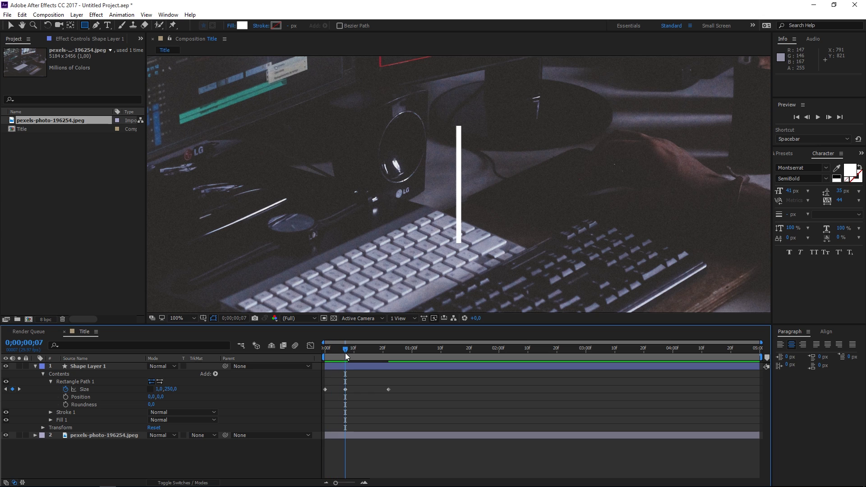
left_click(345, 390)
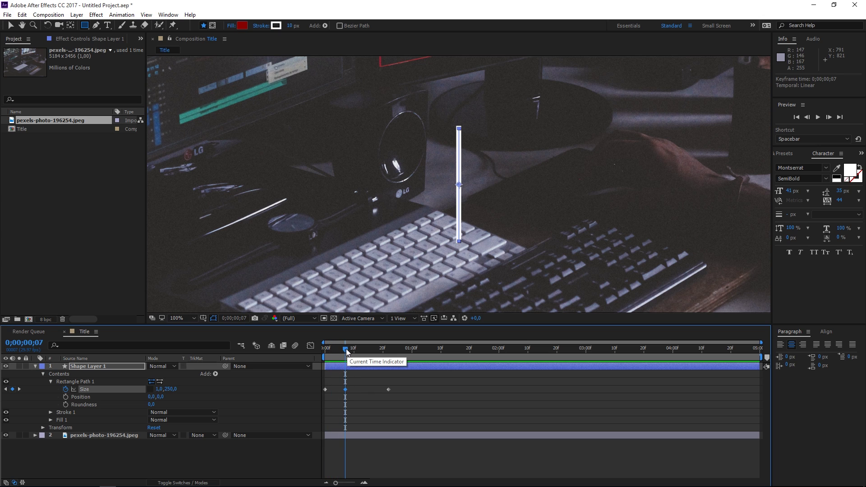
left_click_drag(348, 349, 388, 348)
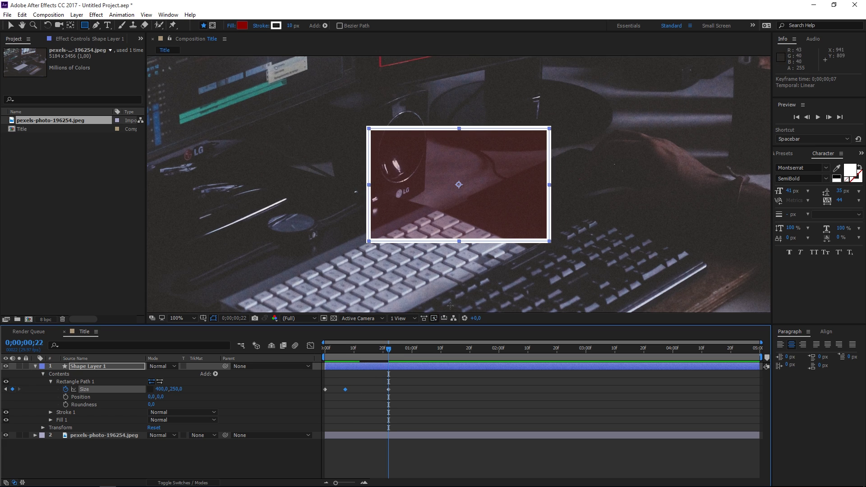
- Preview the box opening animation from the first frame
key("Home")
key("space")
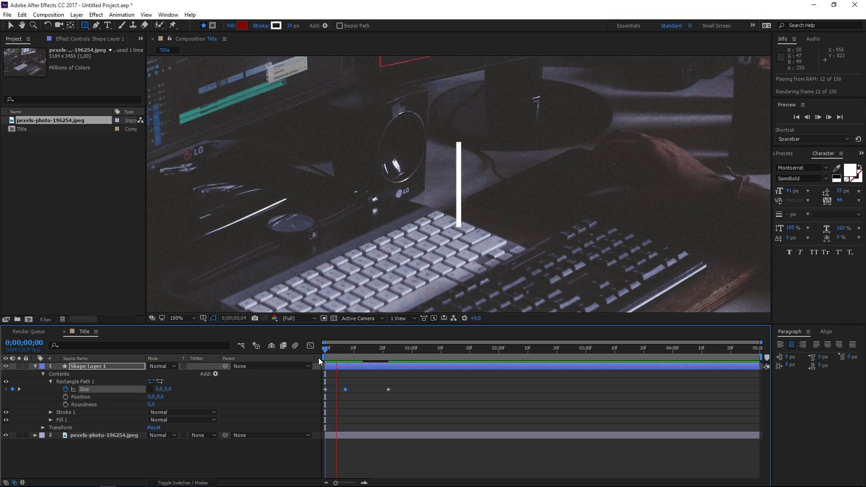
key("space")
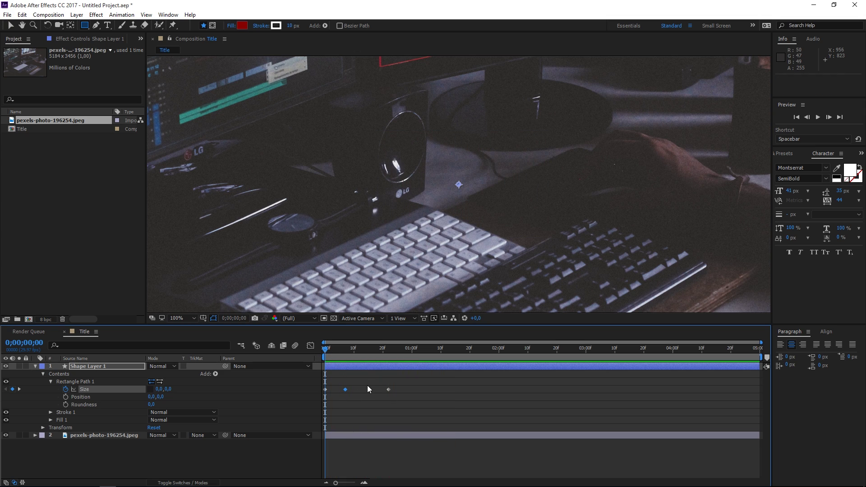
key("v")
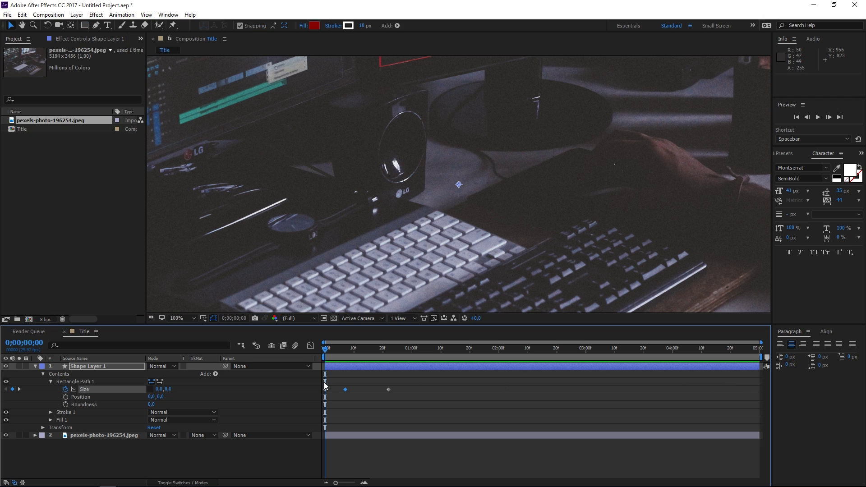
- Copy the zero-size keyframe to the last frame and the thin-line keyframe to 4;22
left_click(325, 389)
key("ctrl+c")
left_click_drag(738, 345, 757, 347)
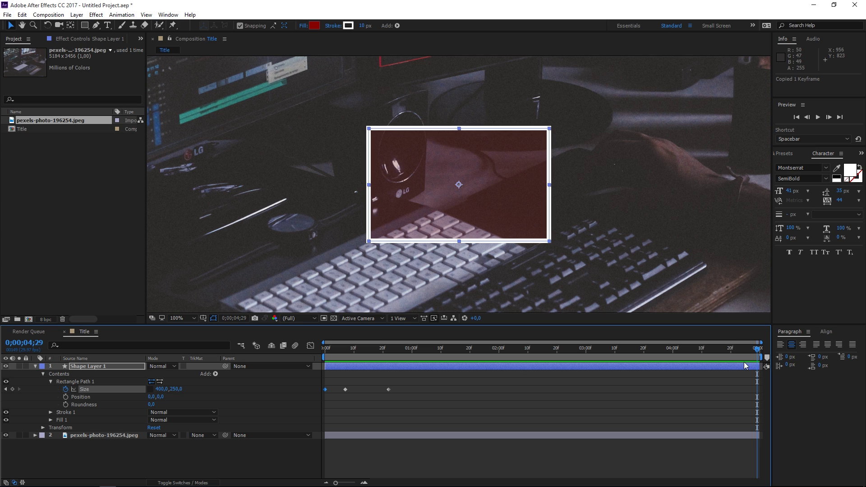
key("ctrl+v")
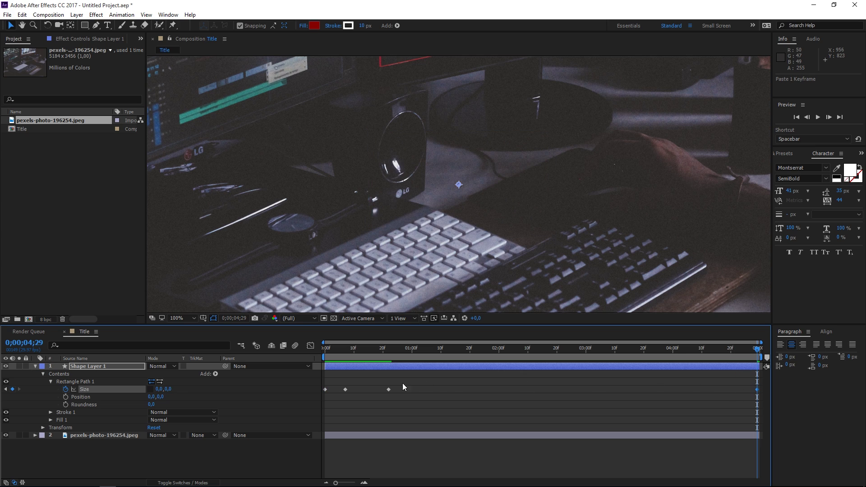
left_click(346, 390)
key("ctrl+c")
key("Page_Up")
key("Page_Up")
key("Page_Up")
key("Page_Up")
key("Page_Up")
key("Page_Up")
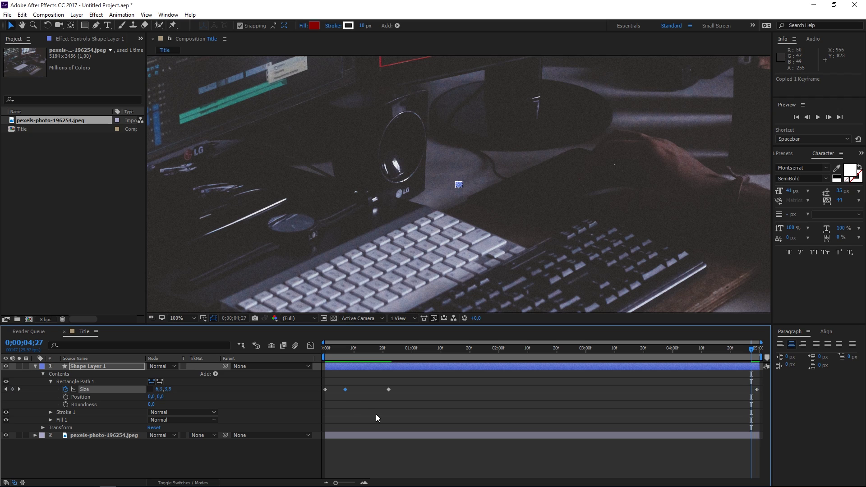
key("Page_Up")
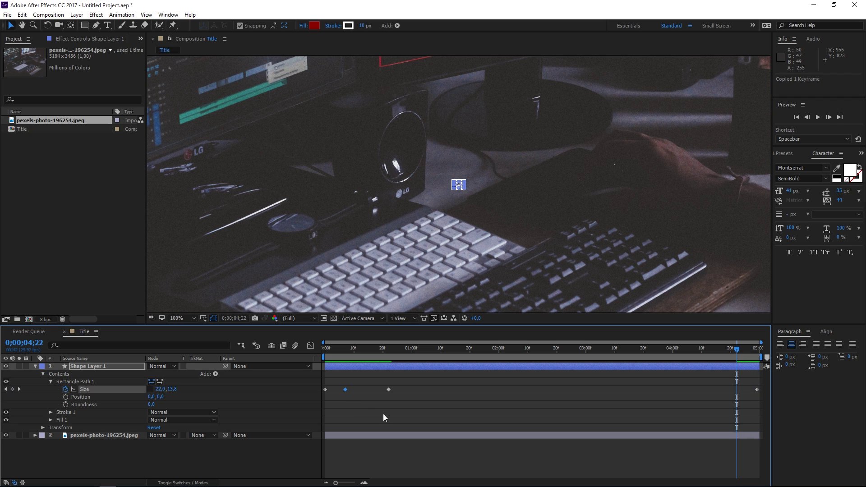
key("ctrl+v")
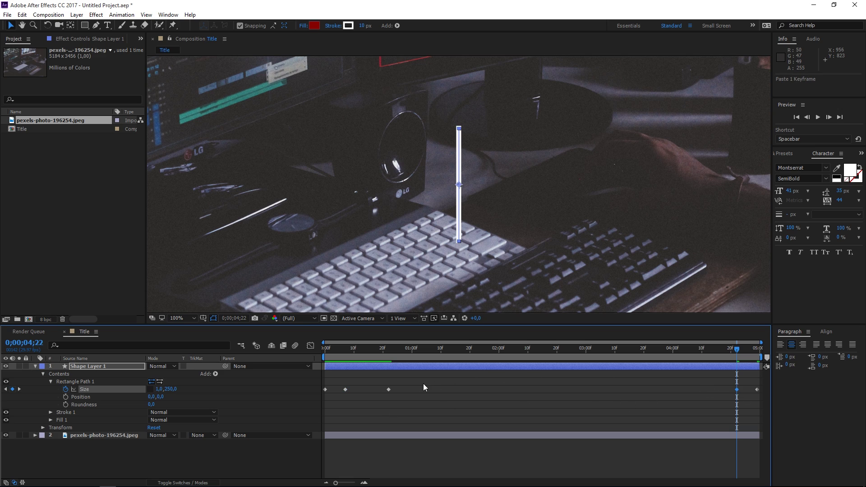
- Paste the full-size 400×250 Size keyframe at 4;07
left_click_drag(421, 382, 381, 398)
key("ctrl+c")
key("shift+Page_Up")
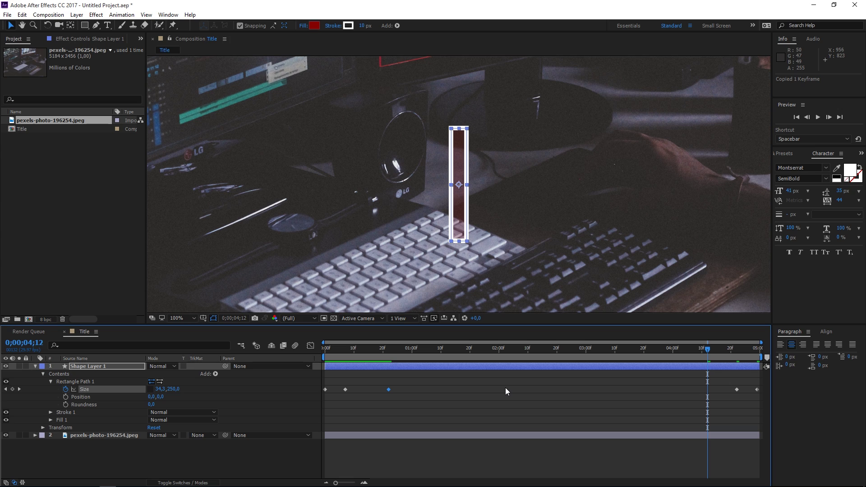
key("Page_Up")
key("Page_Up")
key("Page_Up")
key("Page_Up")
key("Page_Up")
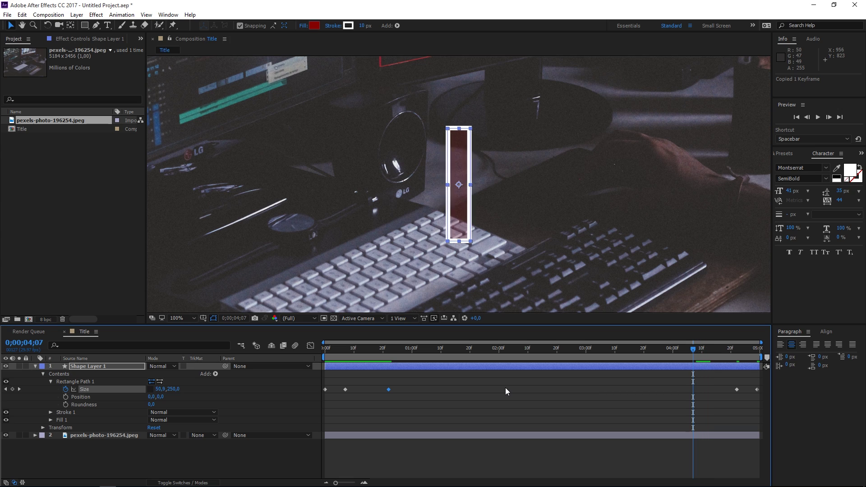
key("ctrl+v")
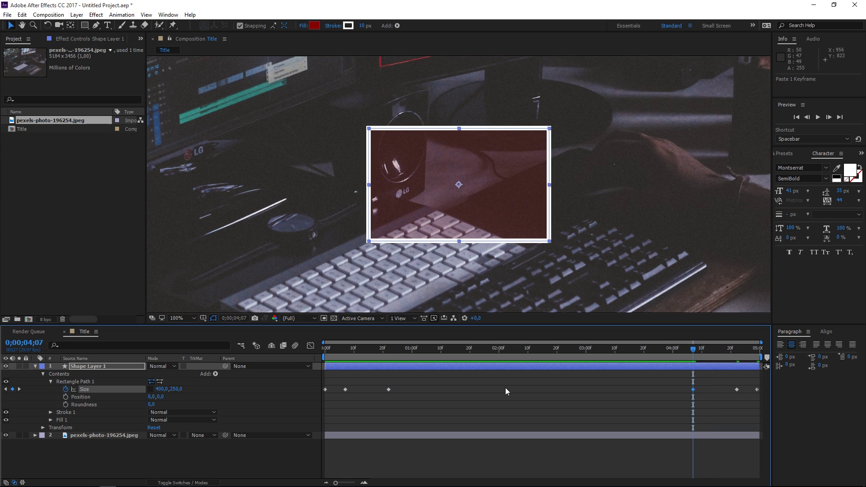
- Preview the closing from 4;01 and apply Easy Ease (F9) to all six Size keyframes
left_click(676, 350)
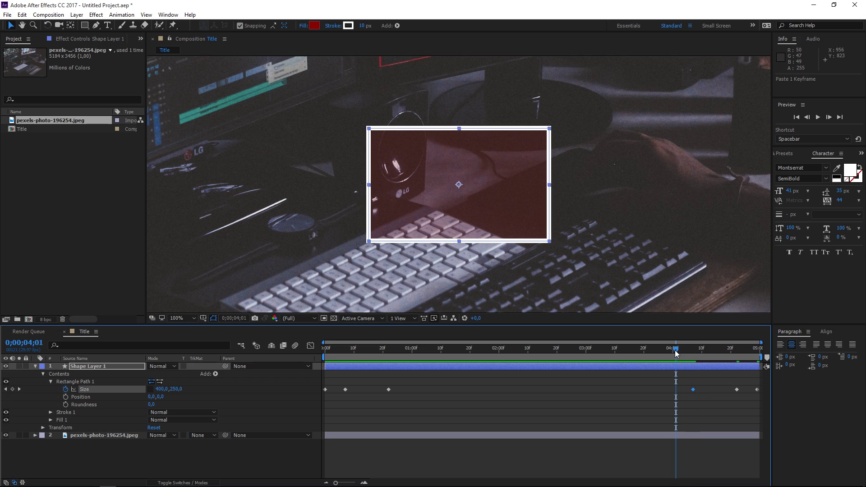
key("space")
key("space")
left_click_drag(345, 383, 760, 382)
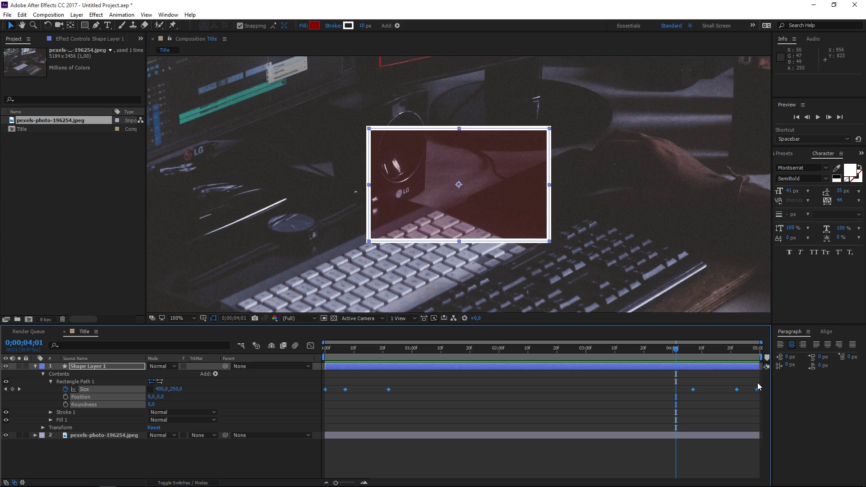
key("F9")
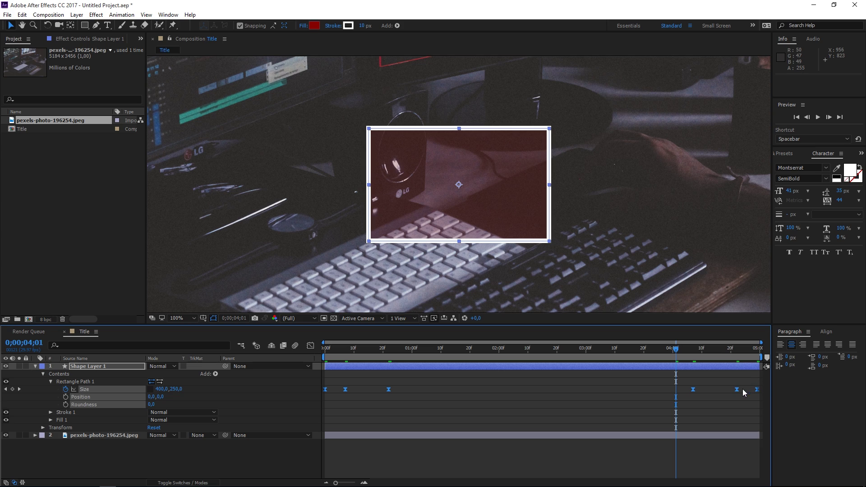
- In the Graph Editor, drag influence handles to sharpen the closing and opening Size speed curves
left_click(311, 346)
right_click(410, 381)
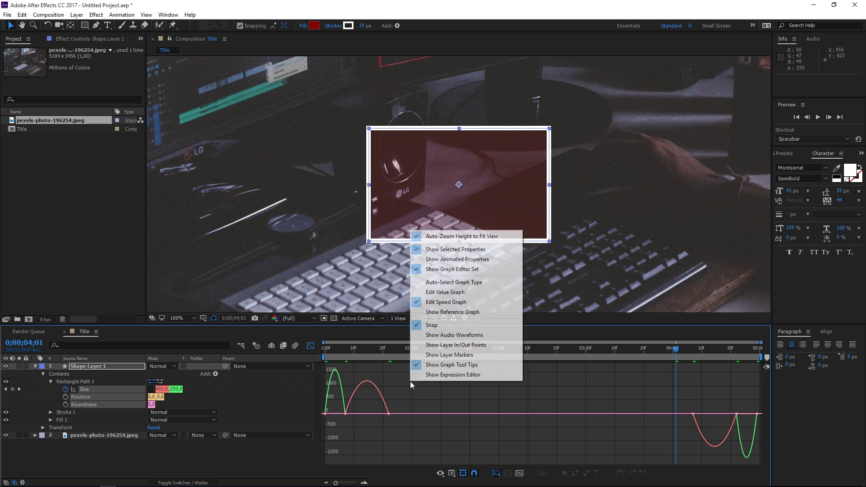
left_click(481, 303)
left_click(380, 398)
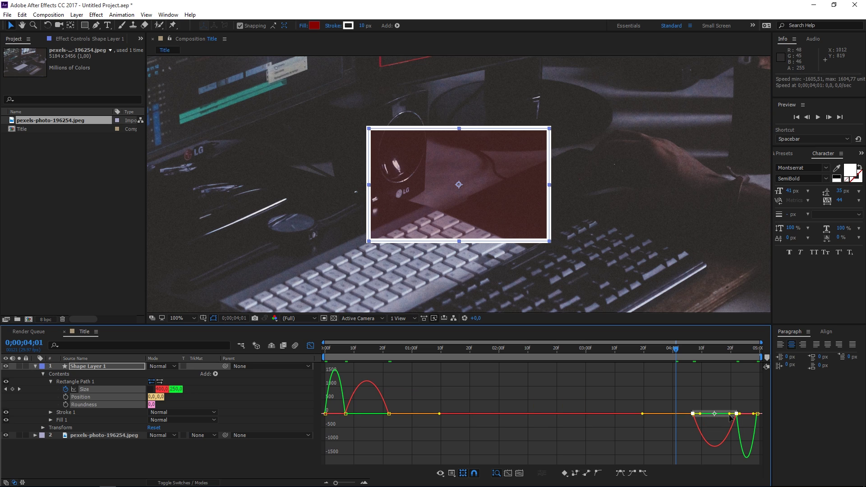
left_click_drag(732, 416, 715, 418)
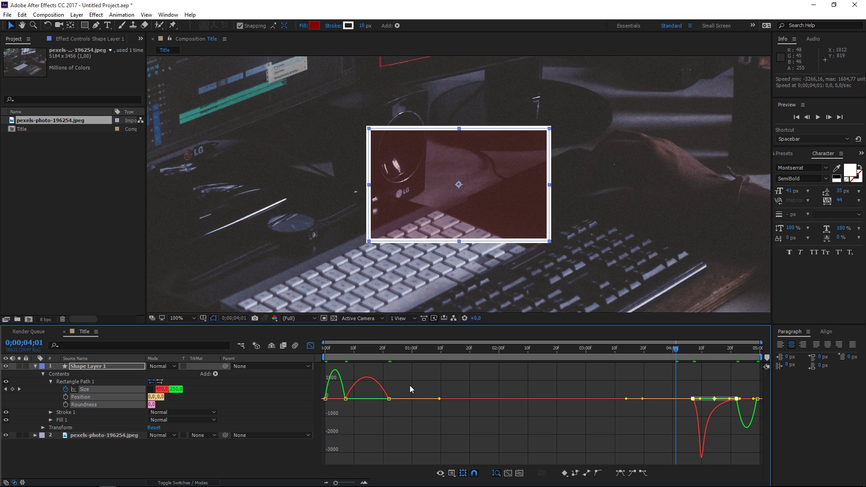
left_click(369, 392)
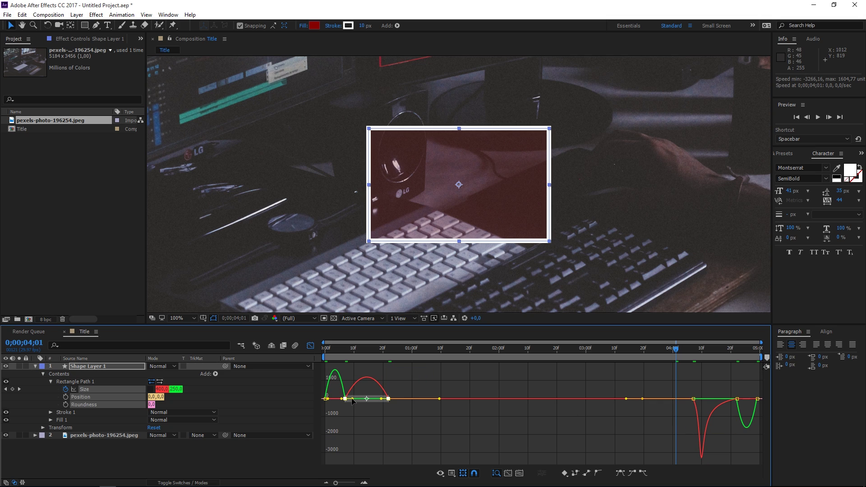
left_click_drag(352, 400, 367, 400)
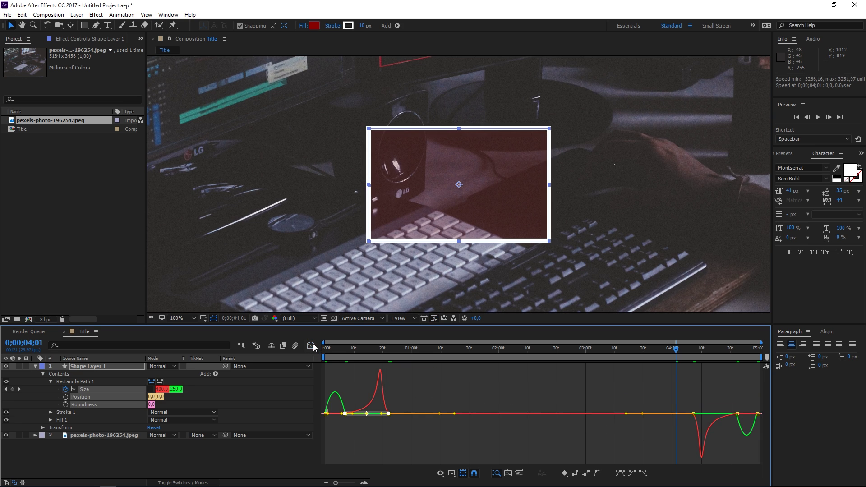
- Return to the layer bar view and preview the revised animation from the start
left_click(310, 346)
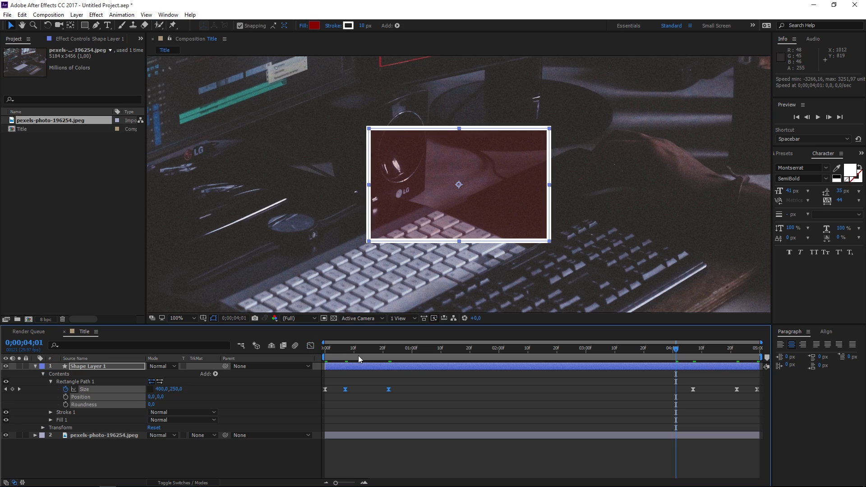
key("Home")
left_click(385, 404)
key("space")
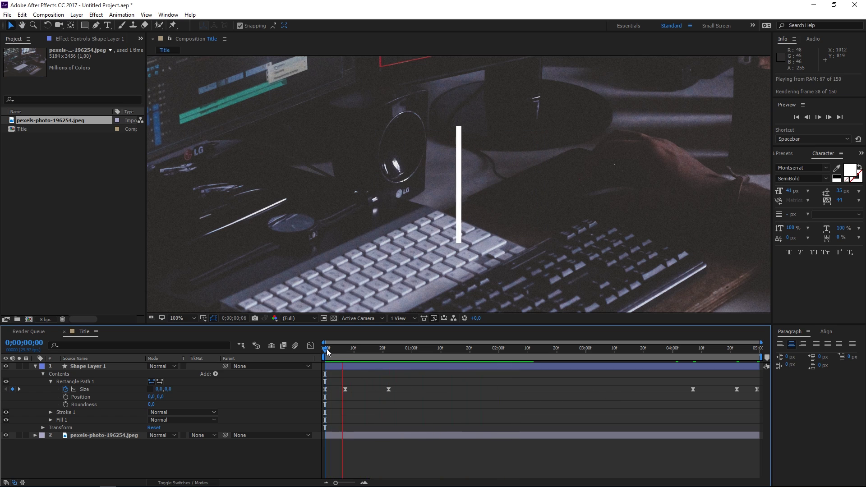
key("space")
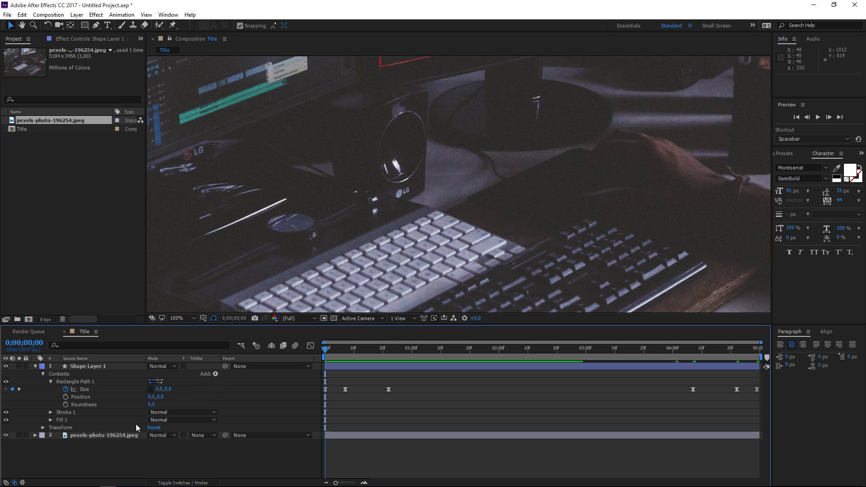
- Rename the shape layer to Main Shape and the photo layer to BG
right_click(92, 364)
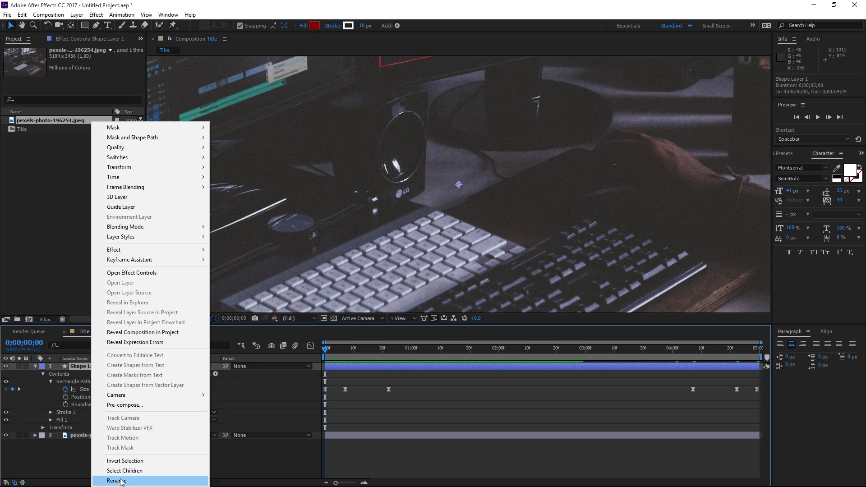
left_click(117, 477)
type("Main")
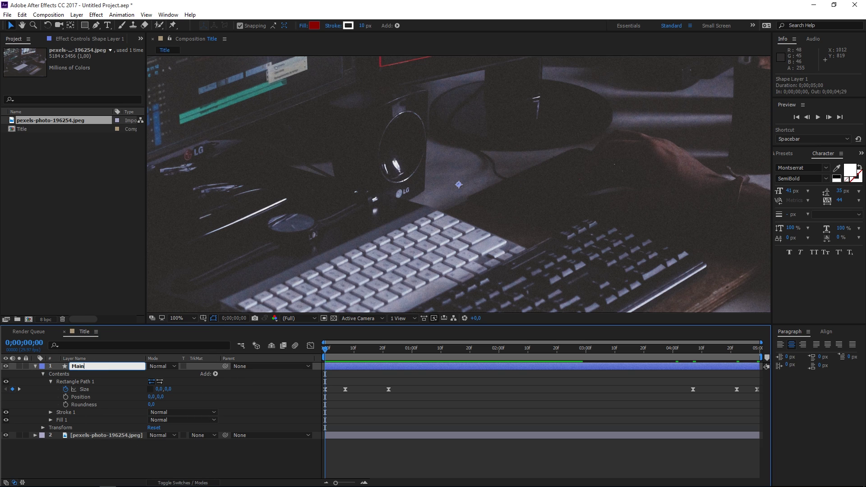
type(" Shape")
right_click(83, 436)
left_click(96, 432)
type("BG")
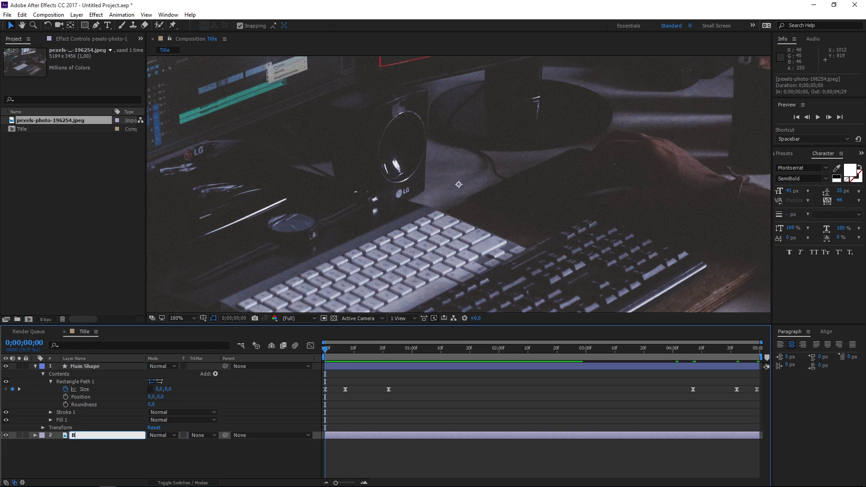
left_click(91, 455)
- Add an empty shape layer below Main Shape and name it Second Shape
right_click(91, 456)
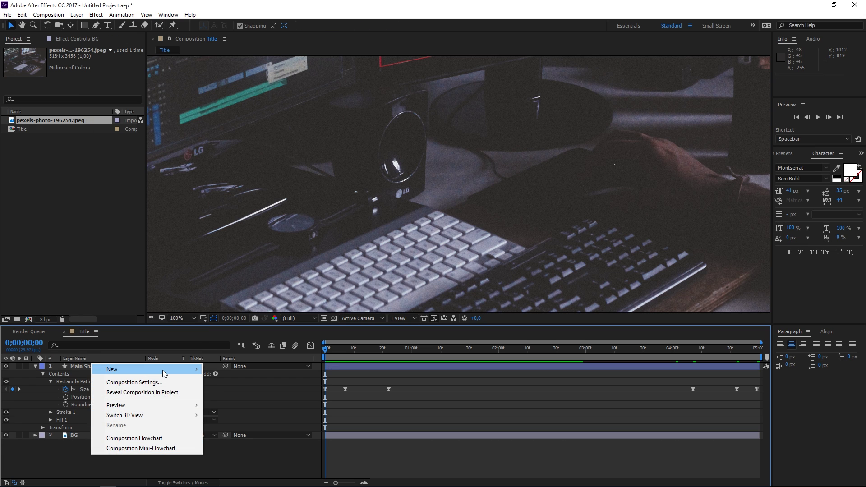
mouse_move(184, 370)
left_click(237, 432)
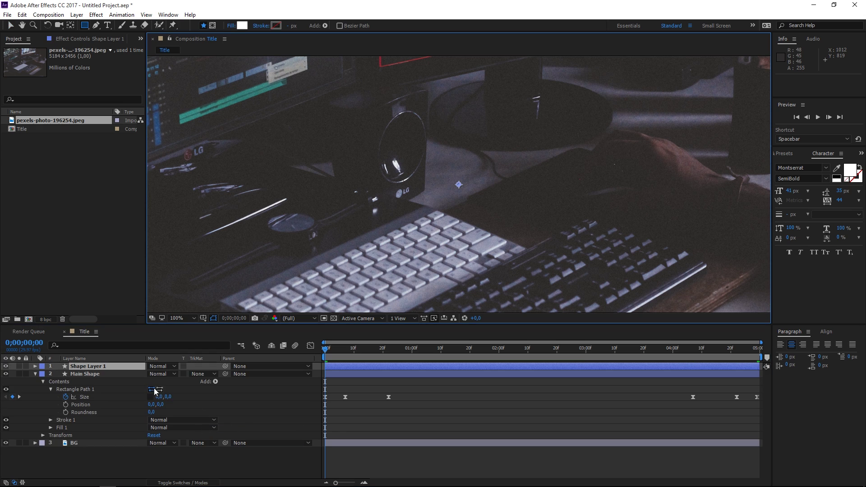
left_click_drag(90, 367, 97, 437)
right_click(94, 437)
left_click(99, 435)
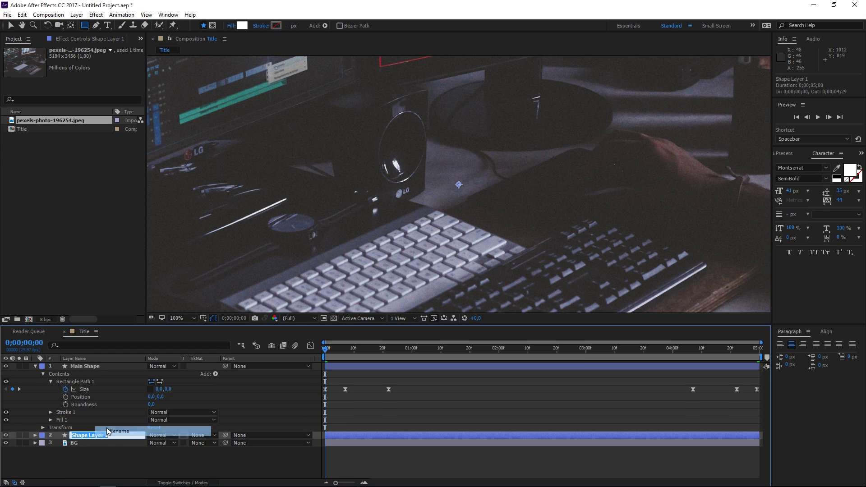
type("Seco")
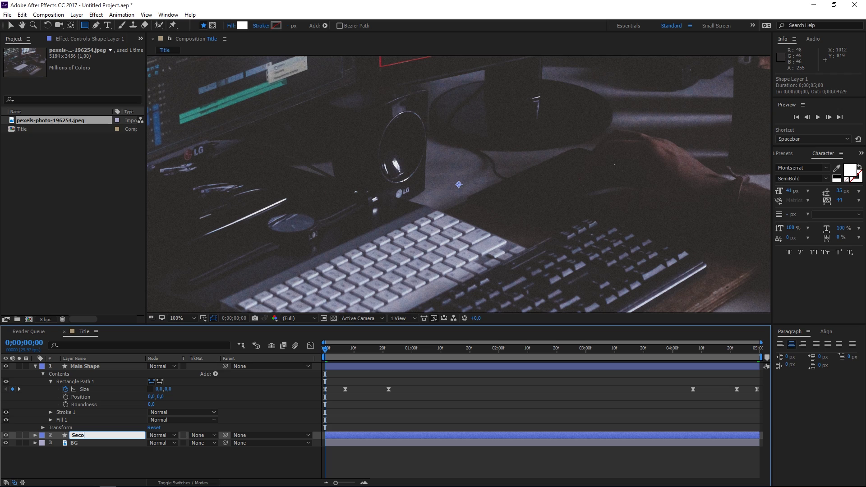
type("nd Shape")
- Confirm the Second Shape name and add two rectangle paths to it
key("Return")
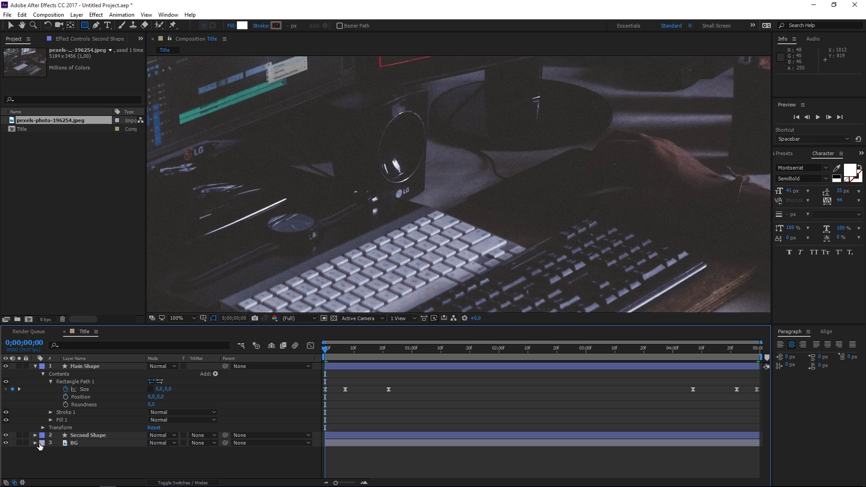
left_click(35, 436)
left_click(216, 443)
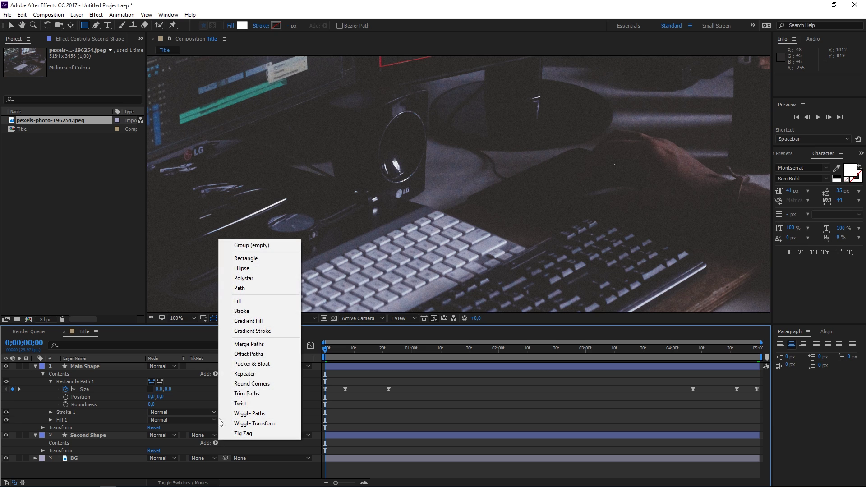
left_click(251, 263)
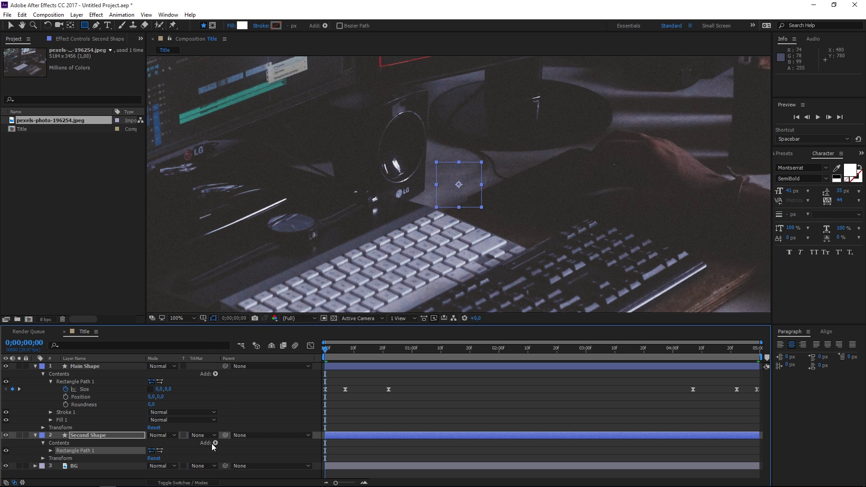
left_click(215, 443)
left_click(237, 262)
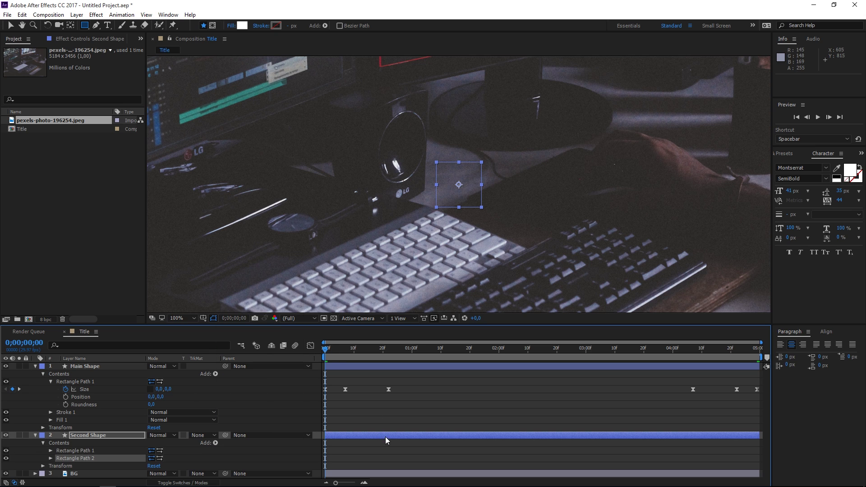
- Trim Second Shape to start at 0;00;00;22 and end around 0;00;04;07
left_click_drag(326, 354, 388, 352)
left_click(389, 389)
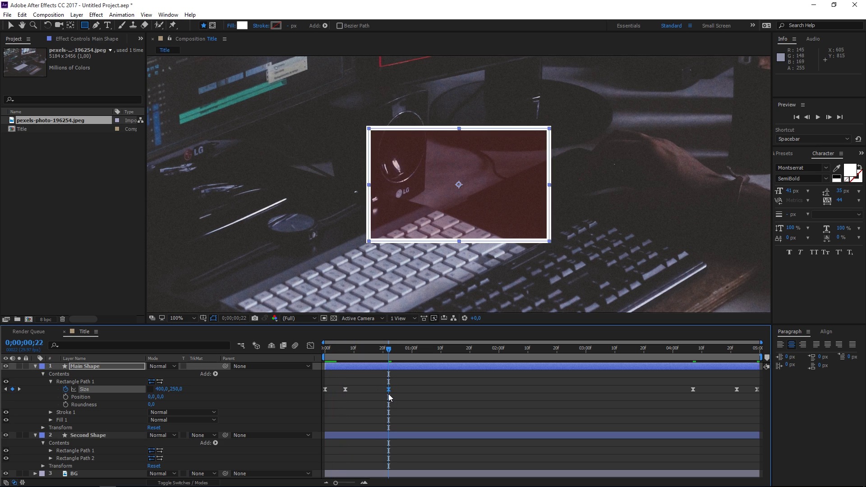
left_click(402, 413)
left_click(398, 436)
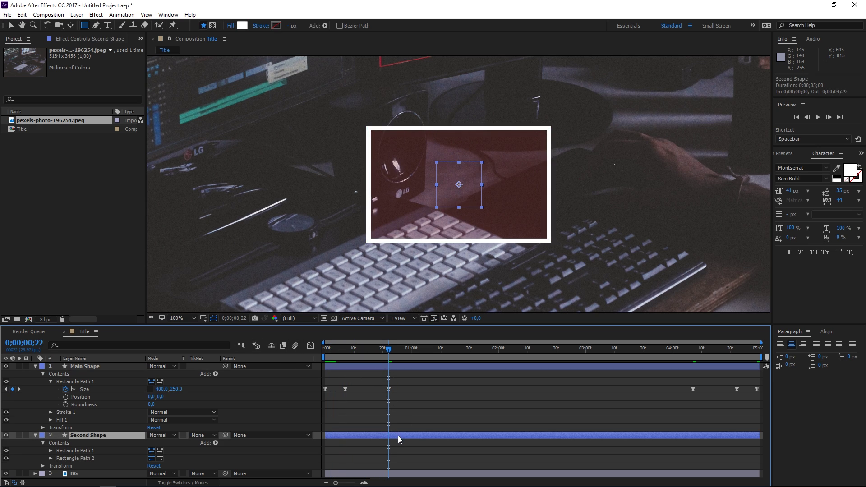
left_click_drag(325, 437, 388, 437)
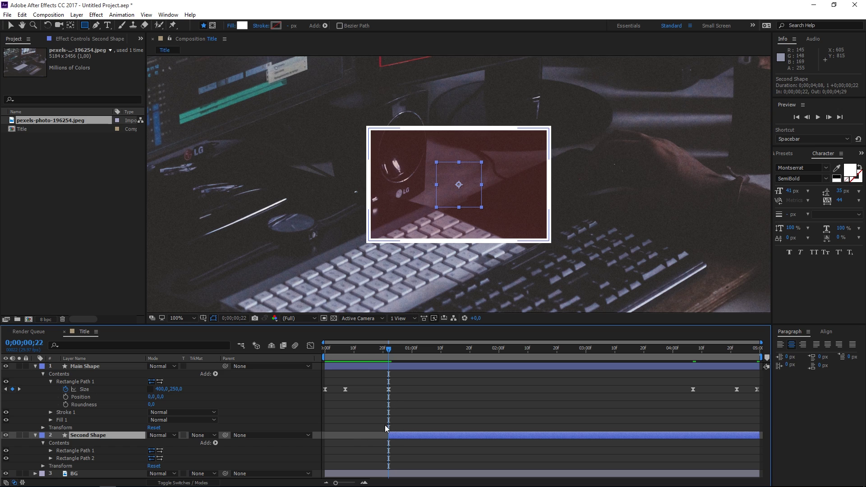
left_click(692, 348)
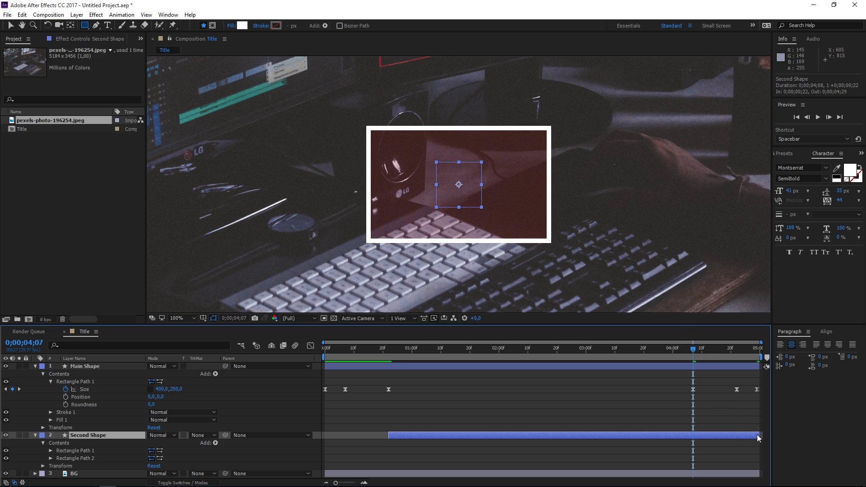
left_click_drag(759, 436, 693, 439)
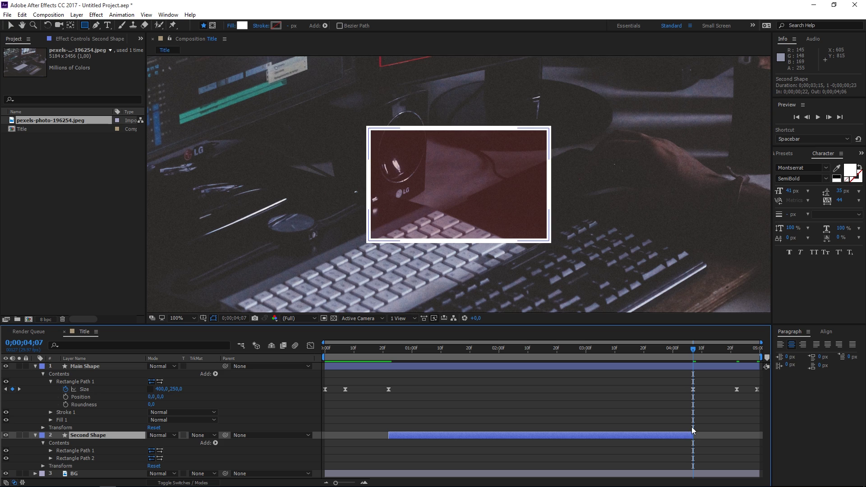
left_click_drag(396, 353, 420, 353)
- Expand both of Second Shape's rectangle paths and set their widths to 400
left_click(50, 450)
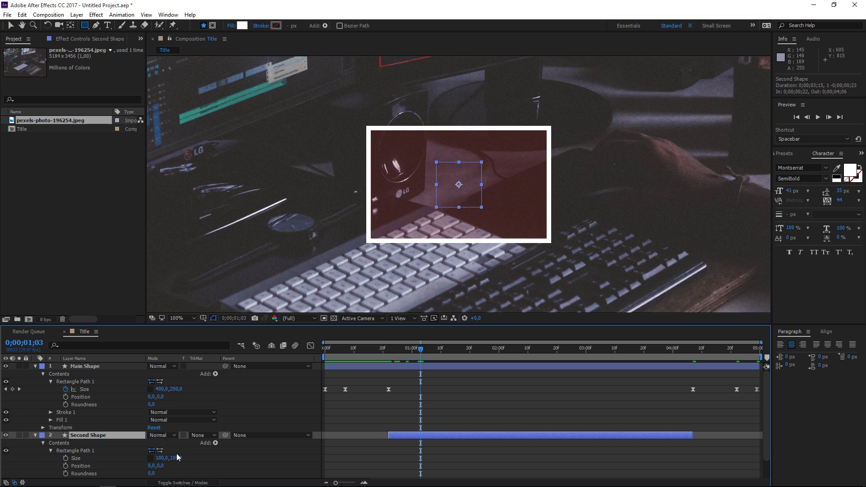
key("ctrl+d")
left_click(50, 459)
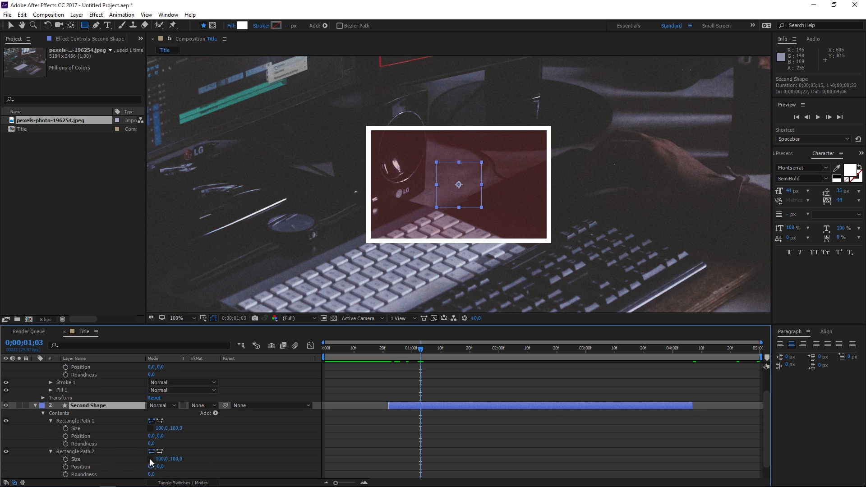
key("ctrl+z")
key("ctrl+shift+z")
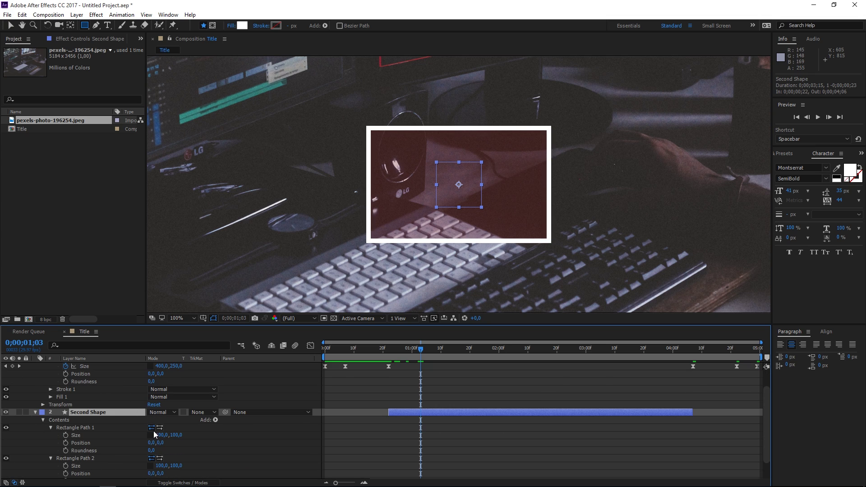
left_click(161, 435)
type("400")
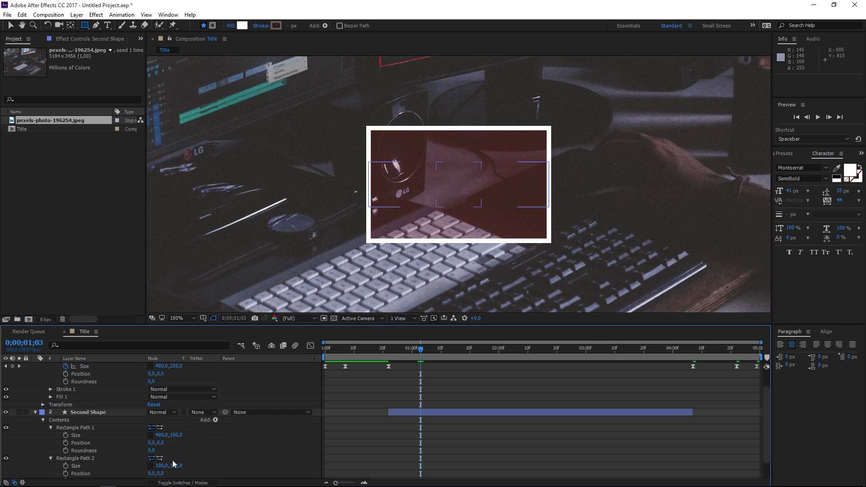
left_click(162, 465)
key("Return")
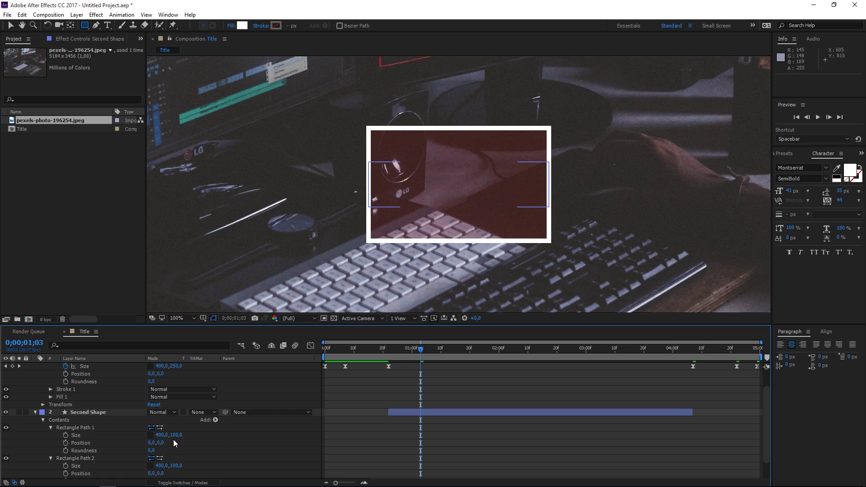
- Set both rectangle paths' heights to 250 to match the main box
left_click(175, 435)
type("250")
key("Return")
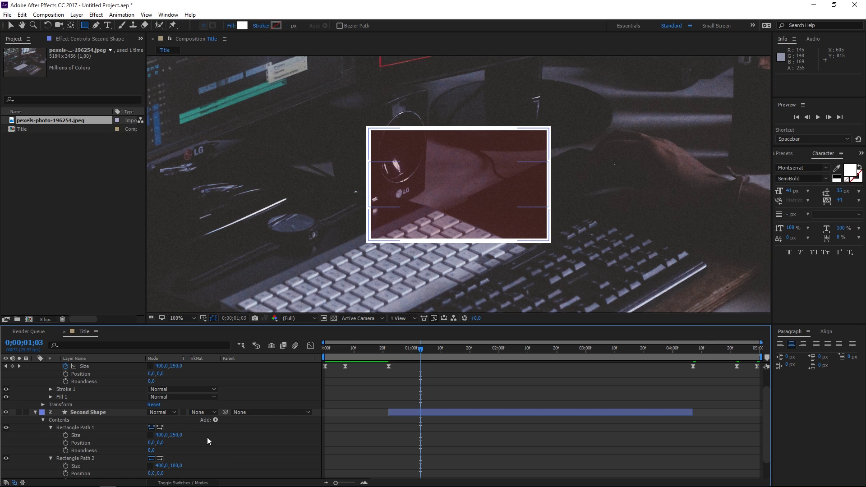
left_click(175, 465)
type("250")
key("Return")
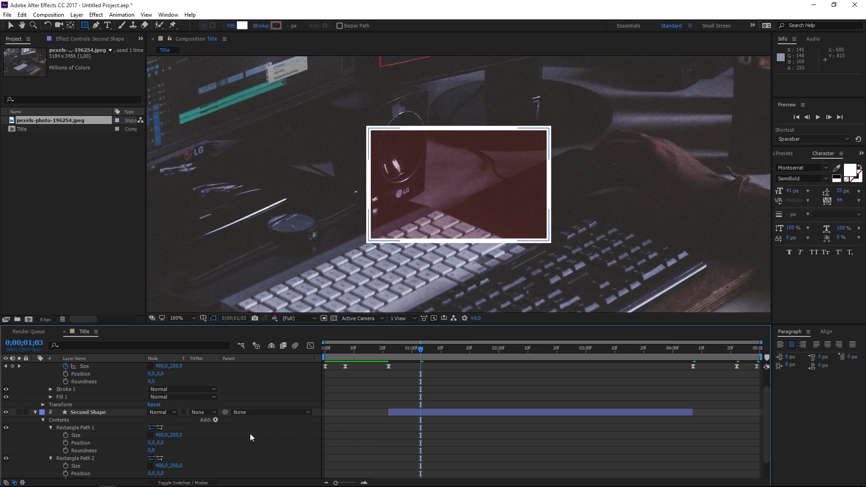
scroll(251, 435, "down", 1)
left_click(216, 397)
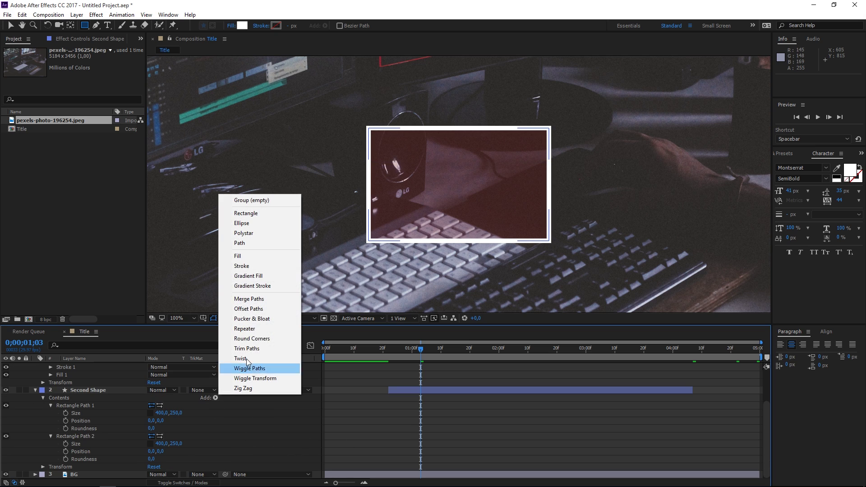
- Add a fill and a stroke to Second Shape
left_click(240, 256)
left_click(215, 398)
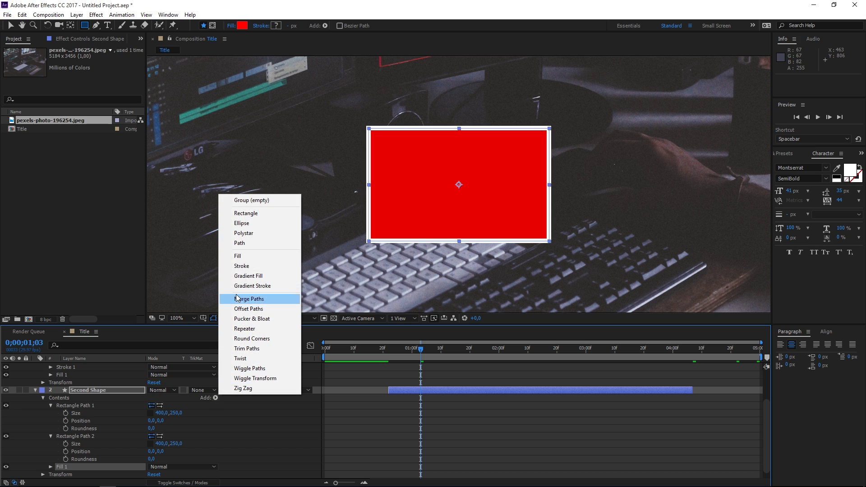
left_click(242, 267)
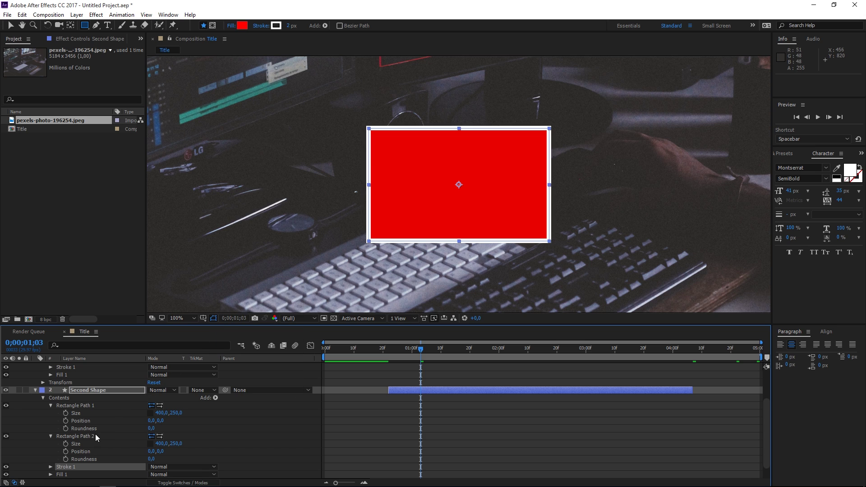
- Set Second Shape's stroke width to 6 and choose a strong red stroke colour (FF0A32)
scroll(96, 435, "down", 1)
left_click(50, 452)
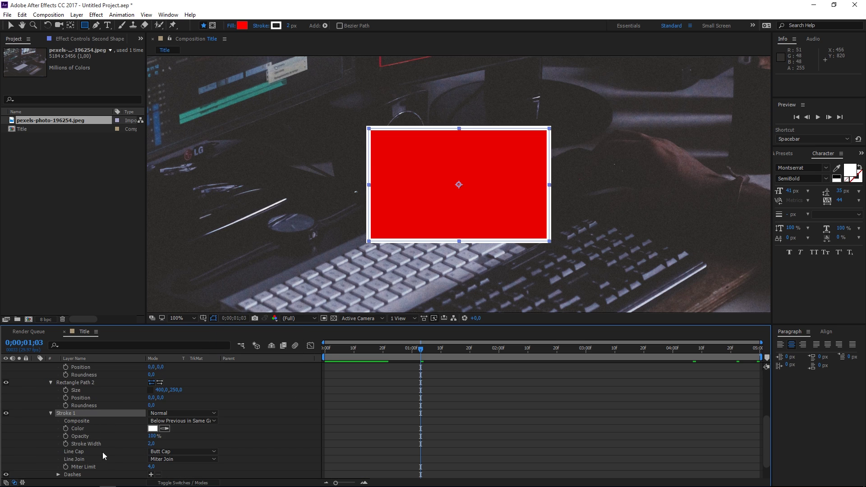
left_click(151, 444)
type("6")
key("Return")
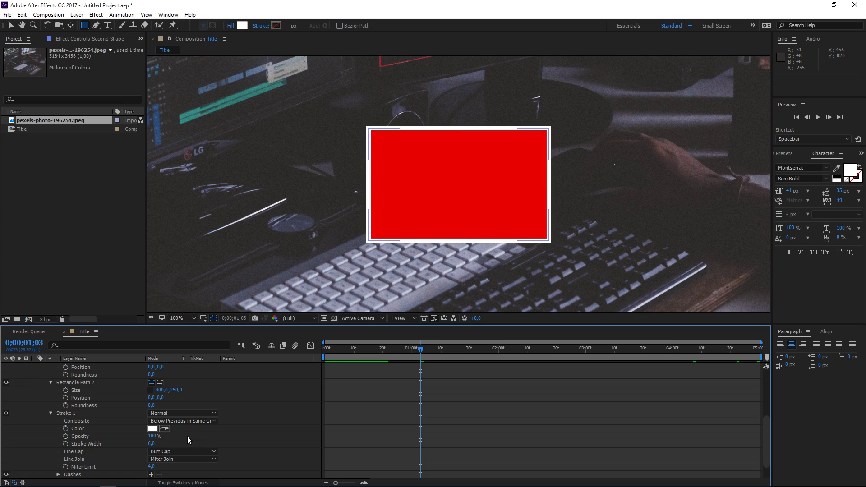
left_click(152, 429)
mouse_move(117, 127)
left_mouse_down()
mouse_move(113, 68)
mouse_move(119, 24)
mouse_move(132, 27)
left_mouse_up()
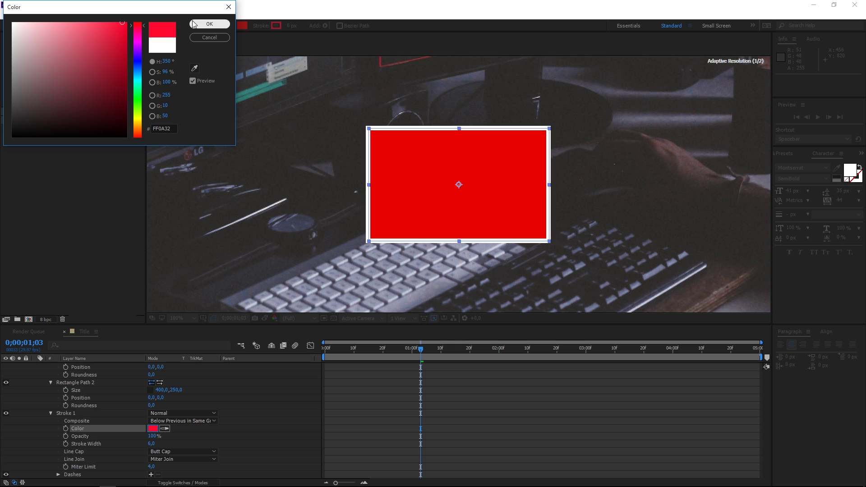
- Apply the red stroke colour and hide the Main Shape layer
left_click(209, 24)
scroll(88, 386, "up", 10)
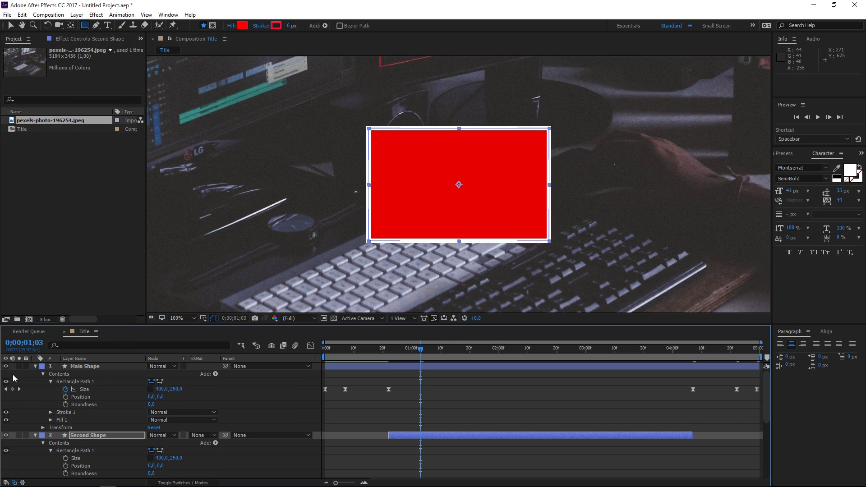
left_click(6, 367)
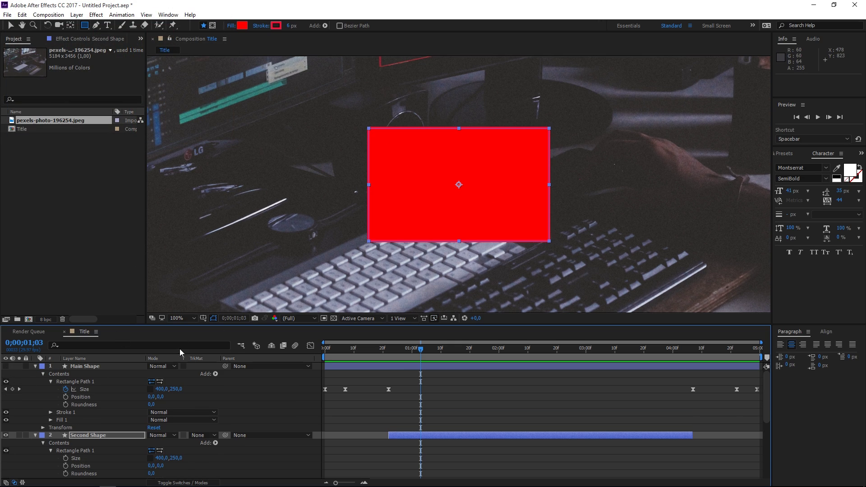
- Make Second Shape's Fill 1 black at 30% opacity
scroll(122, 398, "down", 3)
scroll(121, 394, "down", 5)
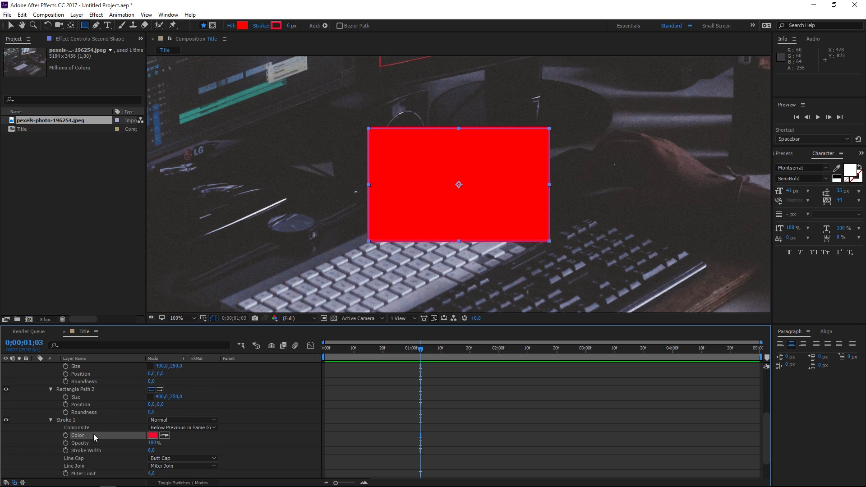
left_click(51, 460)
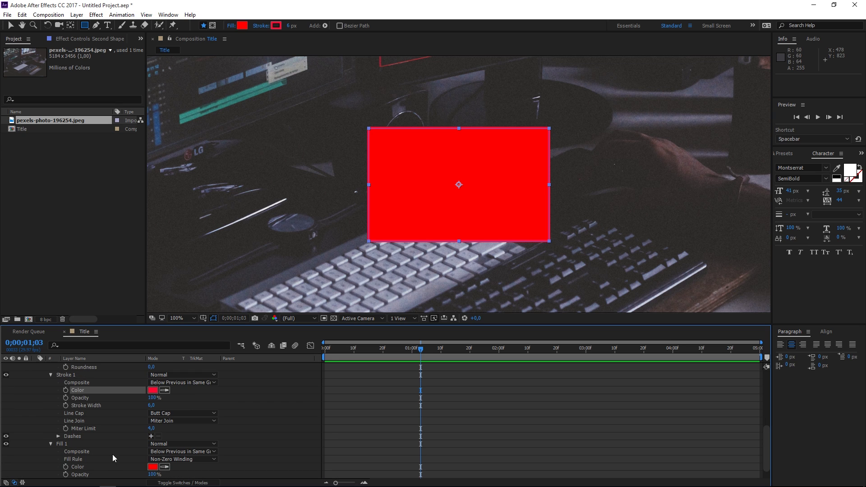
left_click(153, 467)
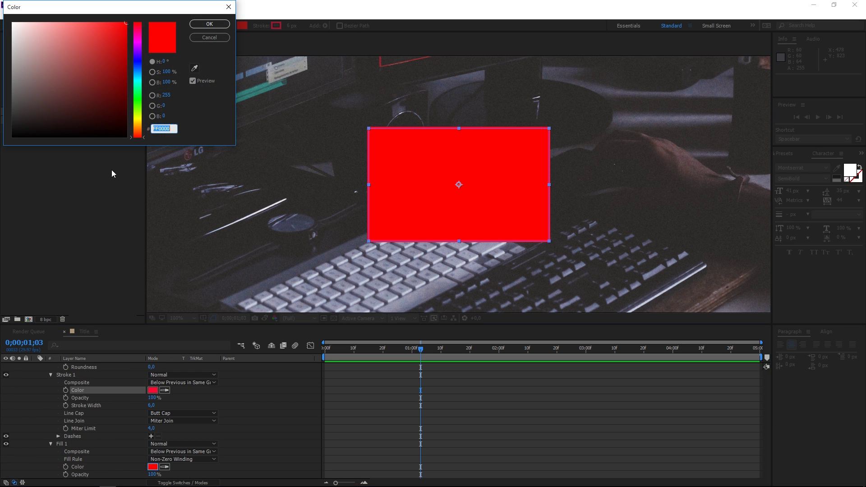
left_click_drag(54, 120, 14, 154)
left_click(210, 24)
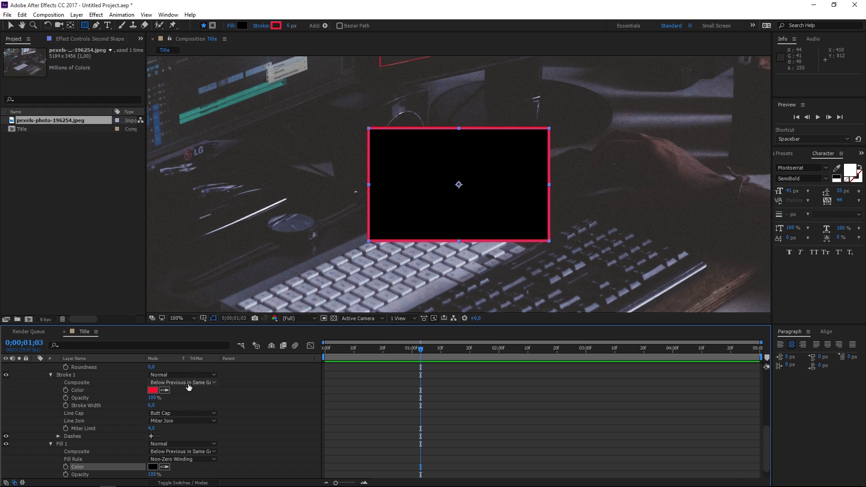
left_click(153, 474)
type("30")
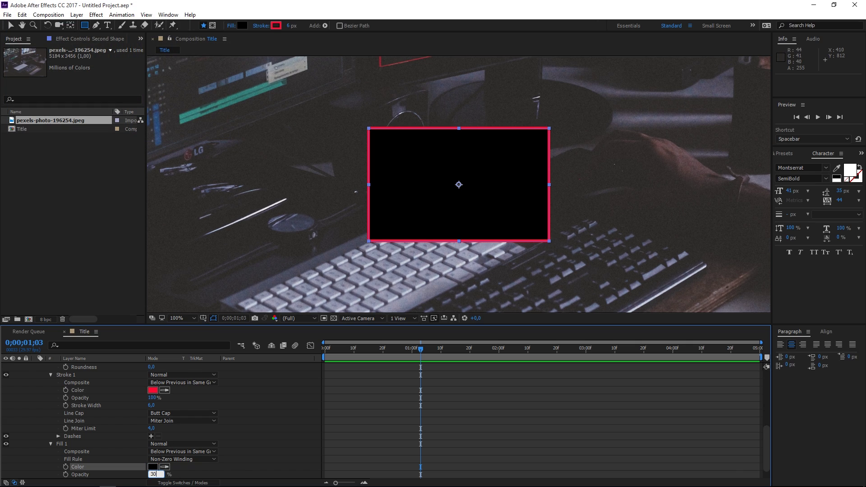
left_click(247, 455)
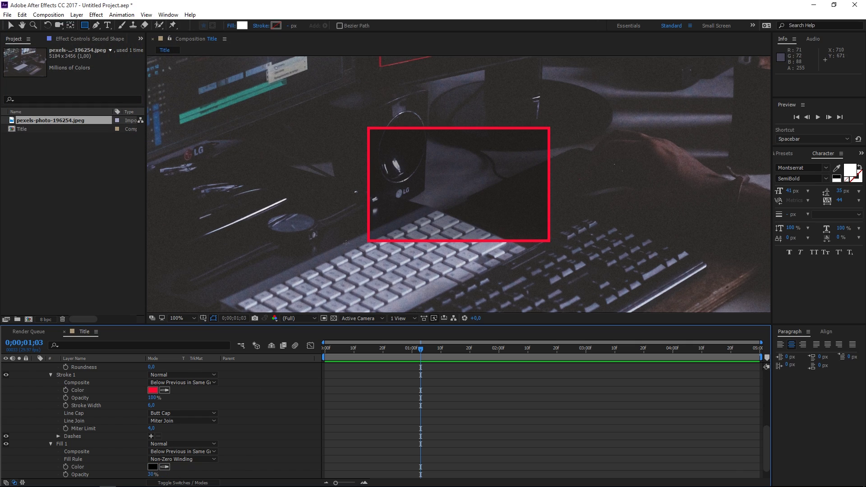
scroll(86, 415, "up", 3)
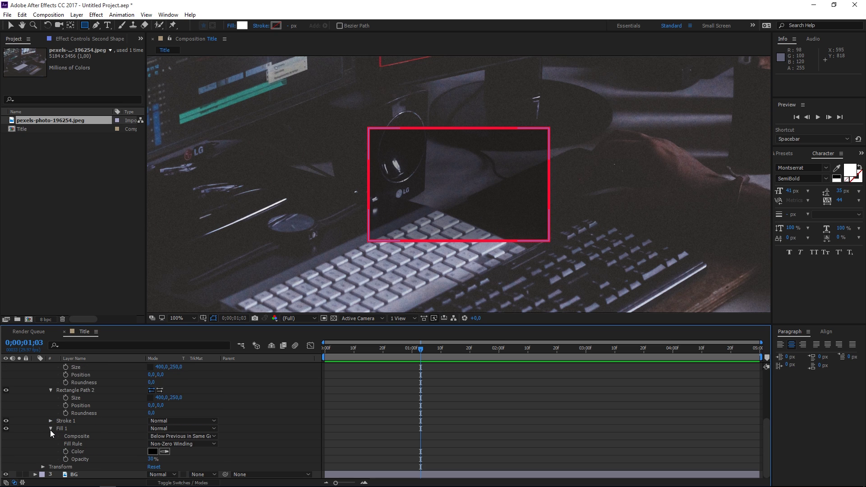
scroll(82, 427, "up", 6)
- Add Merge Paths in Exclude Intersections mode and narrow Rectangle Path 2 to 275×250
left_click(215, 443)
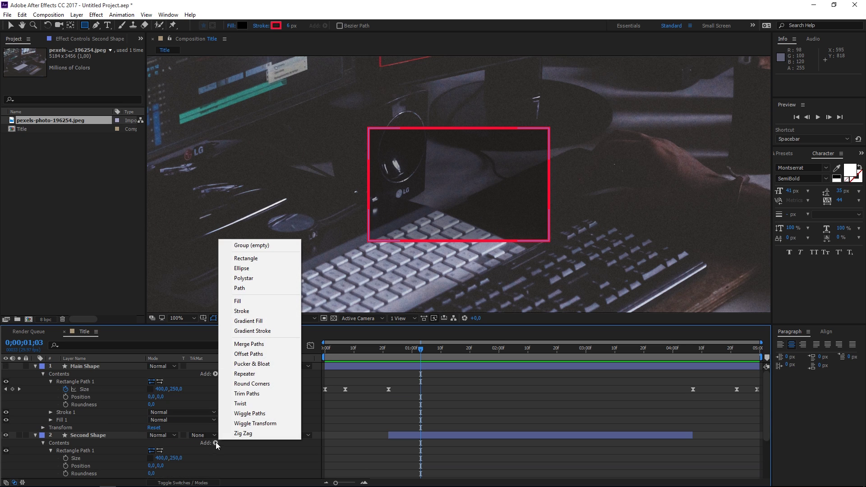
left_click(253, 354)
scroll(116, 411, "down", 3)
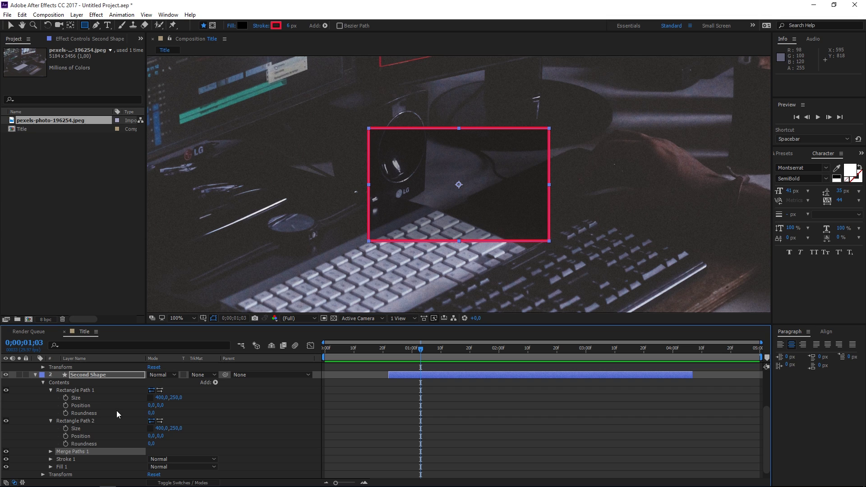
left_click(51, 451)
left_click(164, 459)
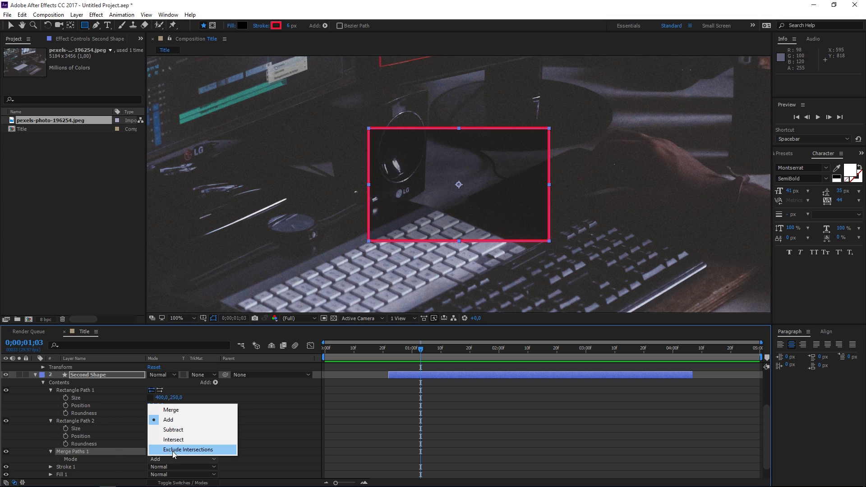
left_click(174, 449)
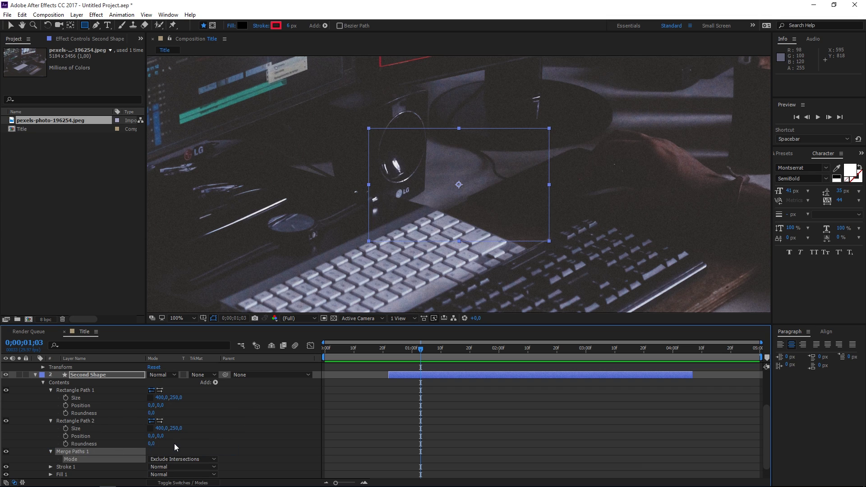
left_click(50, 452)
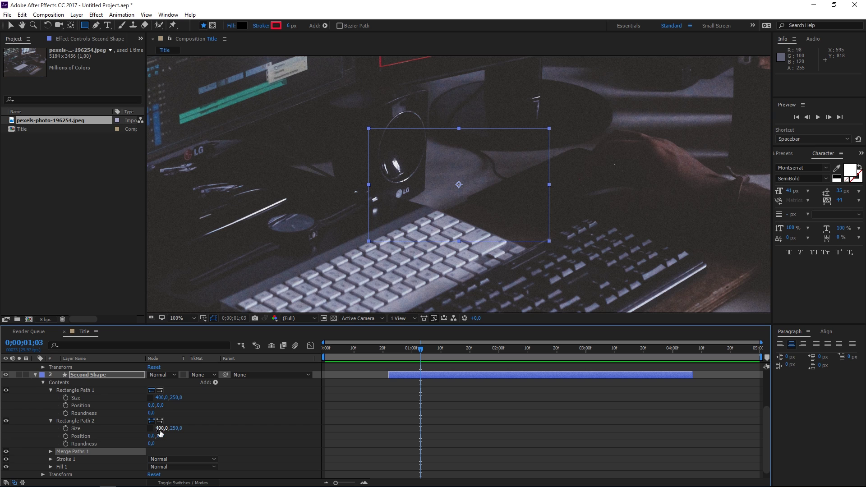
left_click_drag(161, 433, 117, 443)
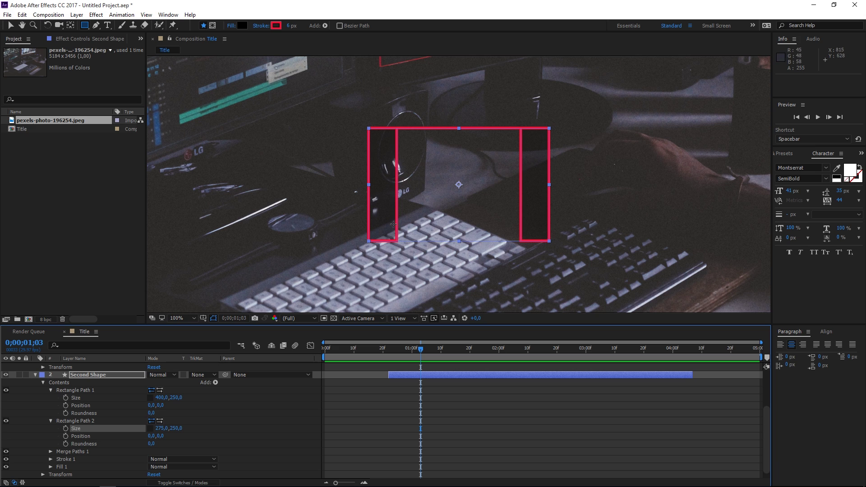
- Unhide Main Shape and set a 400 Size keyframe on Rectangle Path 2 at 0;00;00;22
scroll(99, 378, "up", 3)
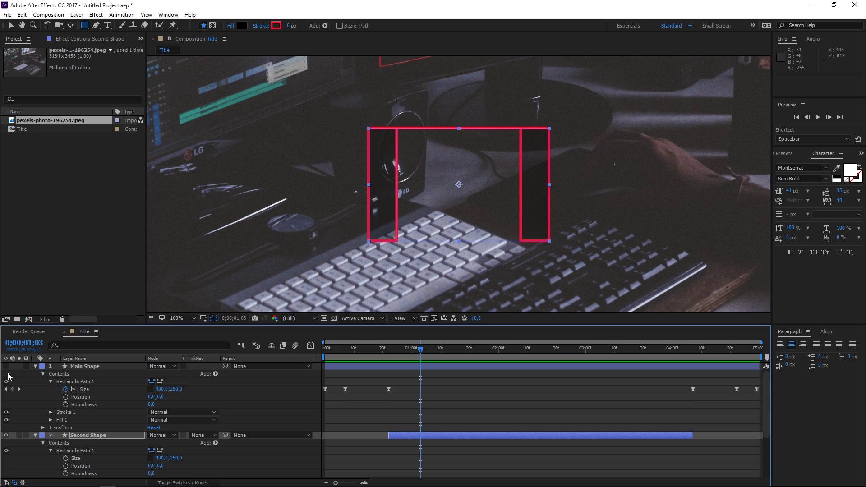
left_click(9, 367)
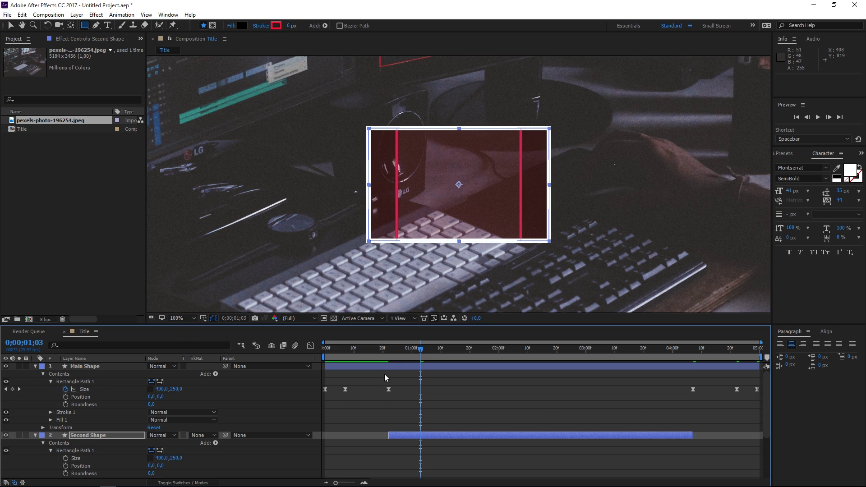
left_click(390, 352)
scroll(262, 410, "down", 1)
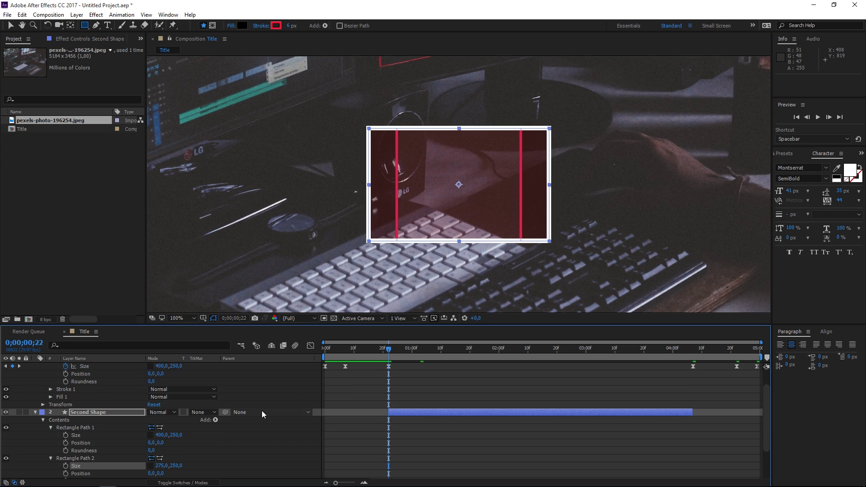
scroll(204, 446, "down", 1)
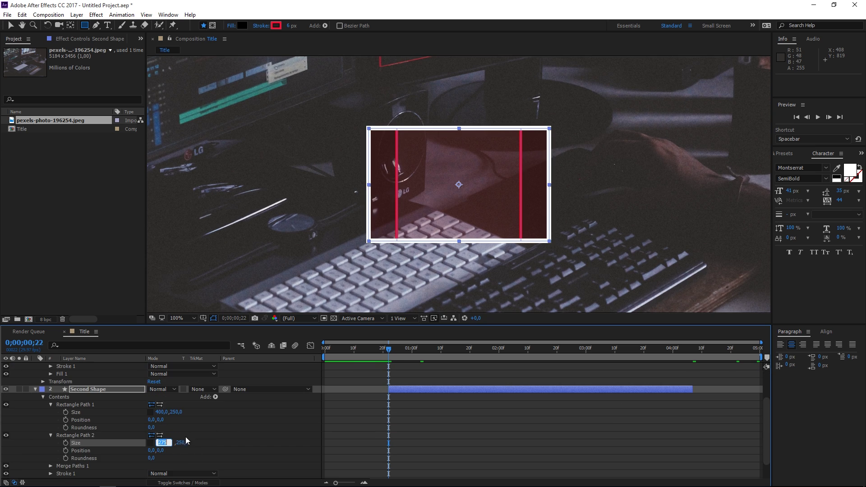
type("400")
left_click(77, 446)
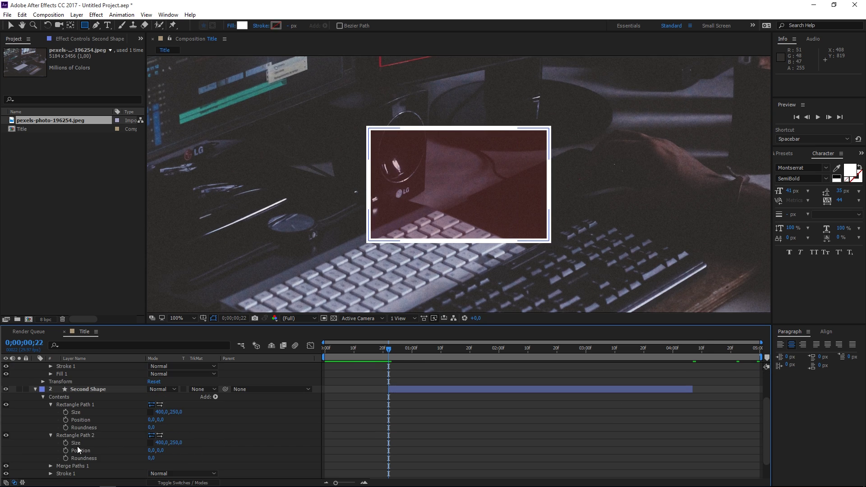
left_click(66, 443)
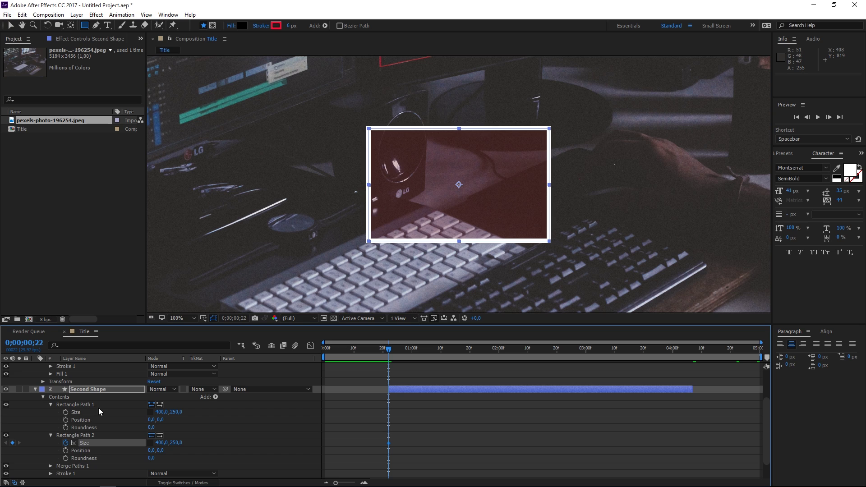
- Add further Size keyframes at 0;00;04;07 and 0;00;03;22
key("u")
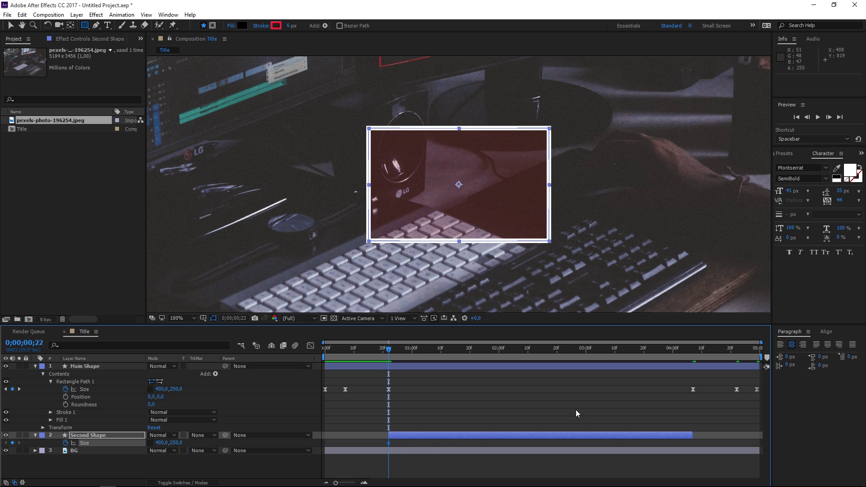
left_click(692, 352)
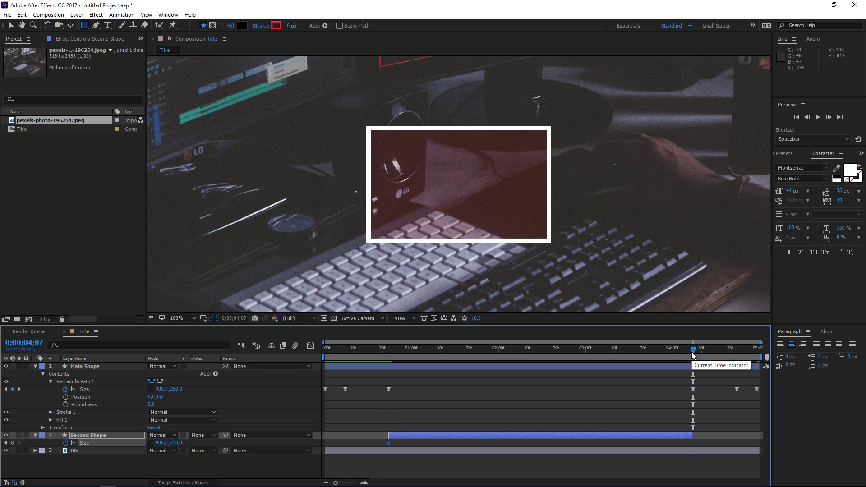
left_click(12, 443)
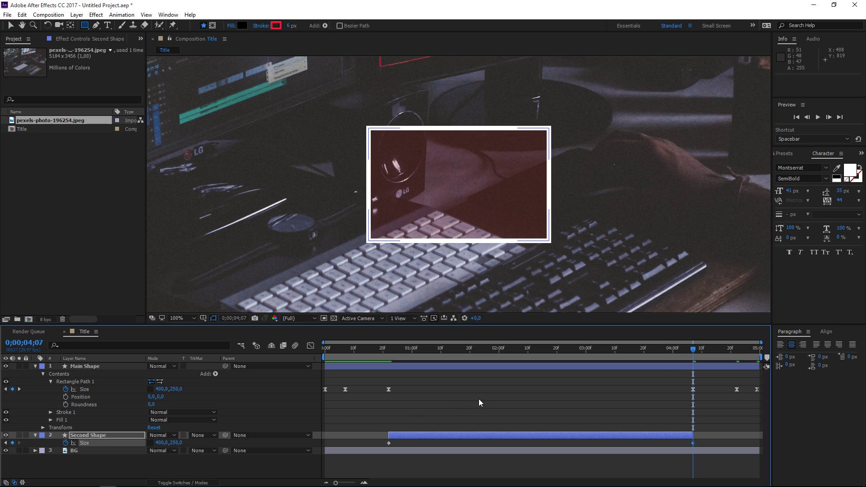
key("shift+Page_Up")
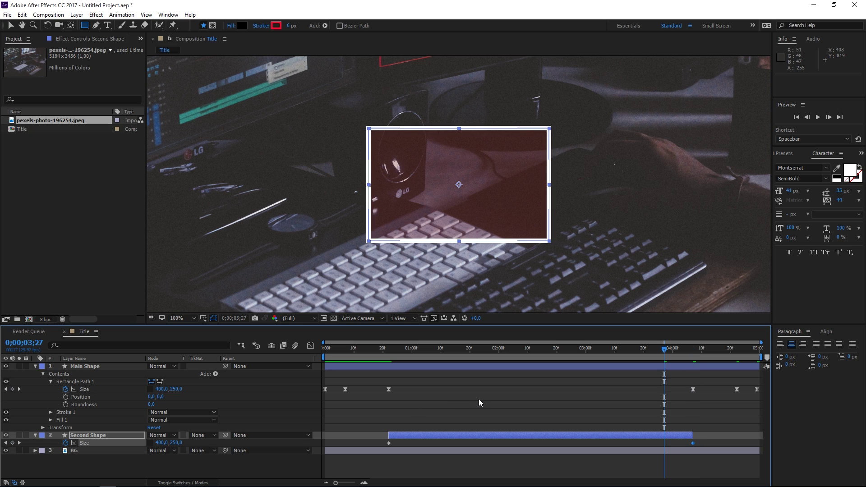
key("Page_Up")
key("Page_Up")
key("Page_Up")
key("Page_Up")
key("Page_Up")
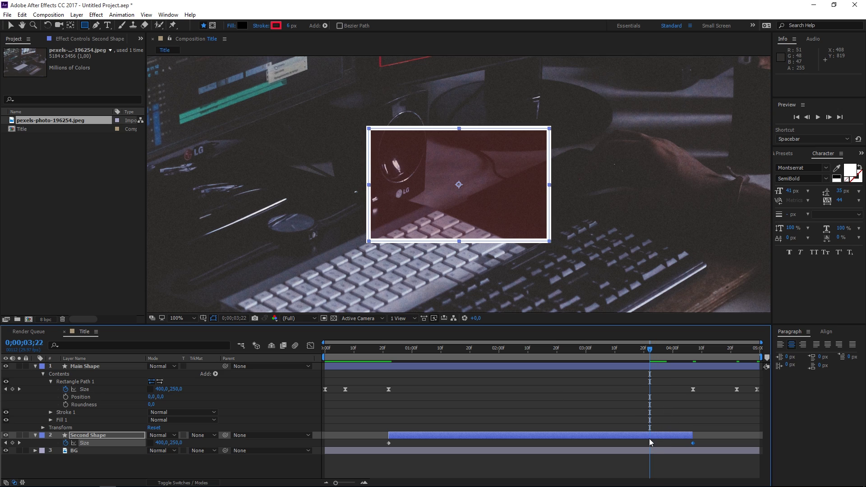
left_click(13, 443)
- Set the Size width to 250 at 0;00;03;22 and preview the bars' animation
left_click(161, 442)
type("250")
key("Return")
left_click(172, 465)
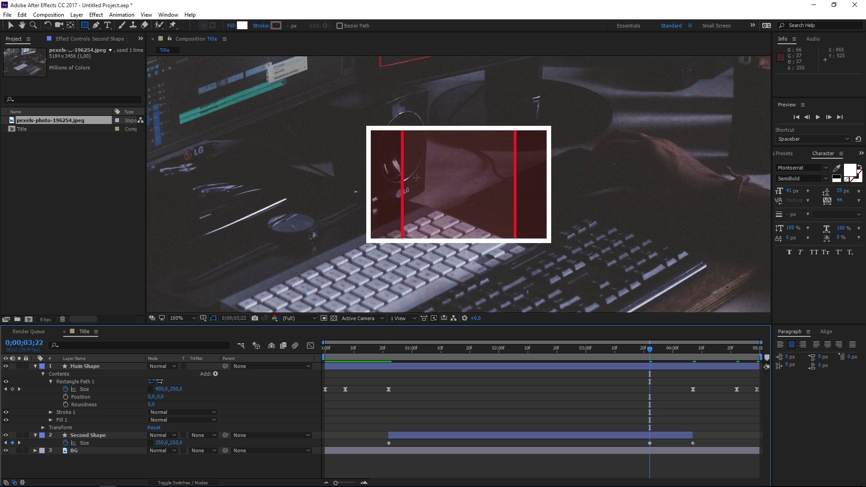
left_click(384, 351)
key("space")
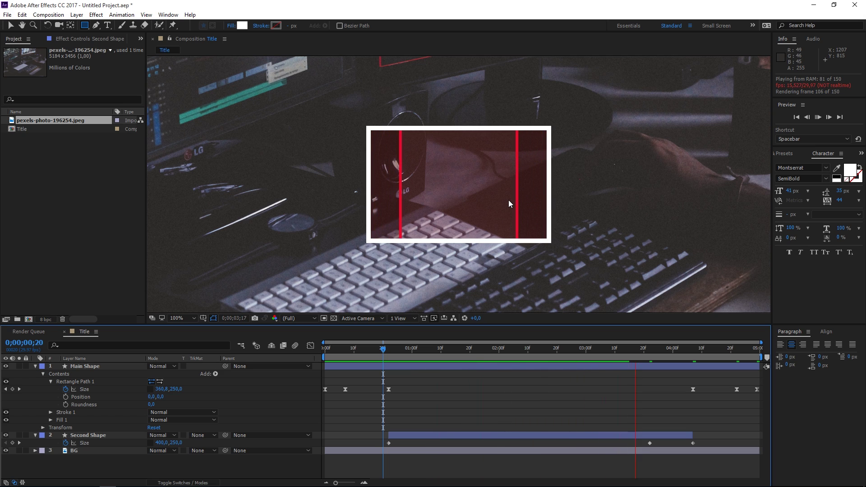
key("space")
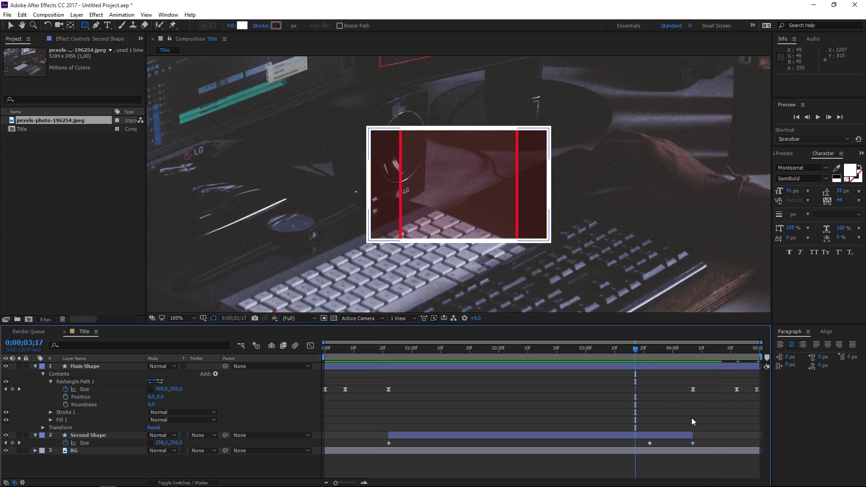
- Apply Easy Ease to all of Second Shape's Size keyframes
left_click(464, 435)
left_click(381, 445)
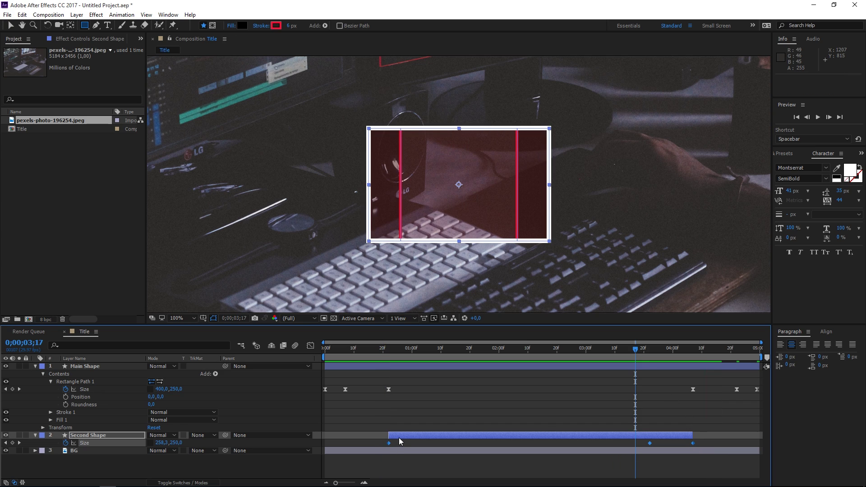
key("F9")
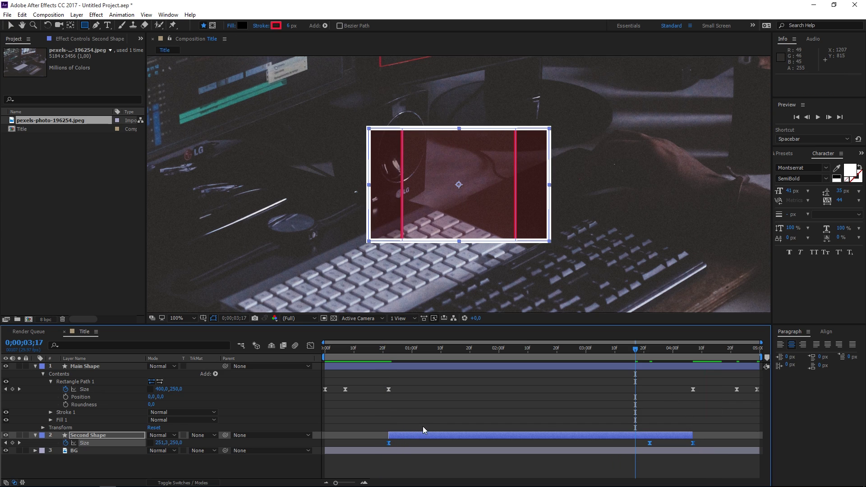
- In the Graph Editor, sharpen the Size speed peak between 0;00;03;22 and 0;00;04;07, then preview
left_click(313, 347)
left_click(656, 446)
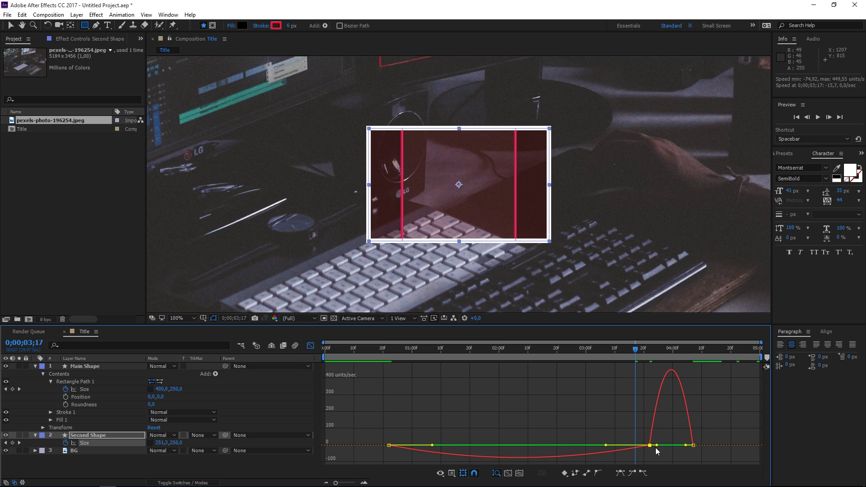
left_click_drag(660, 447, 671, 446)
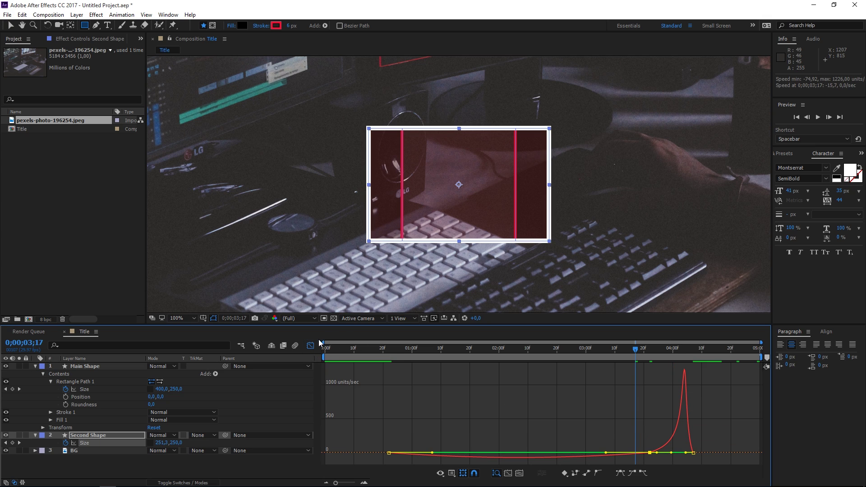
left_click(311, 346)
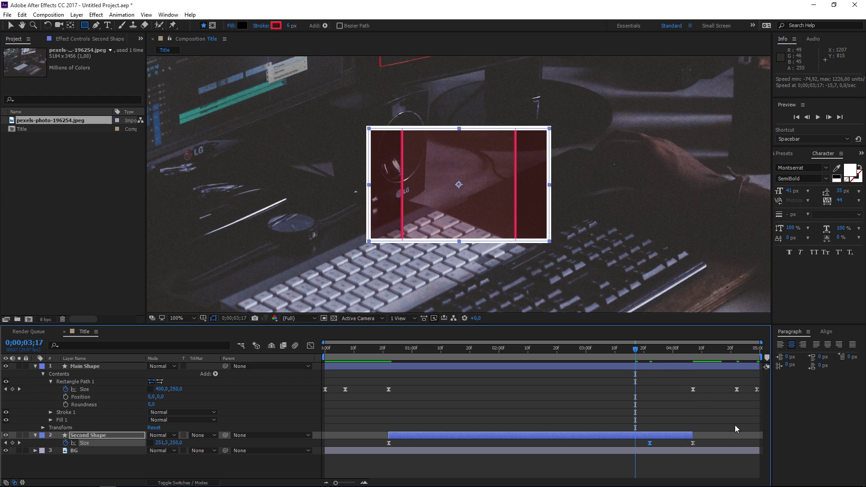
key("space")
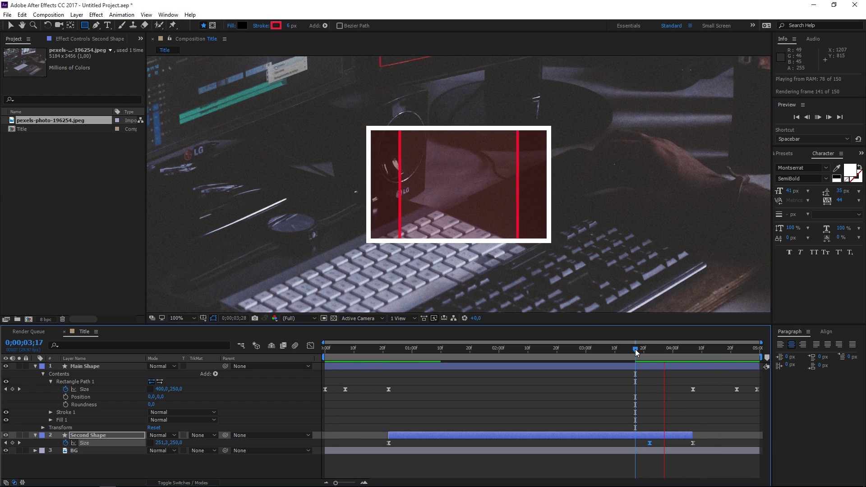
- Stop the preview and put the current time on the 0;00;03;22 Size keyframe
key("space")
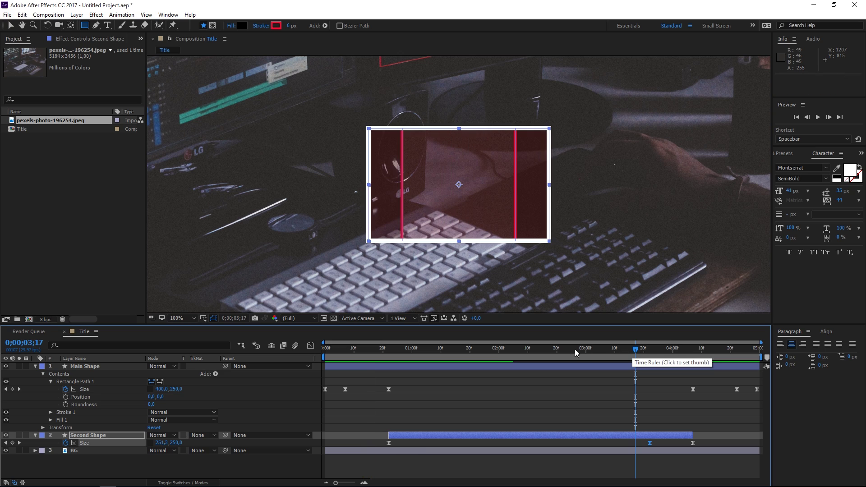
left_click_drag(640, 355, 650, 356)
left_click(661, 458)
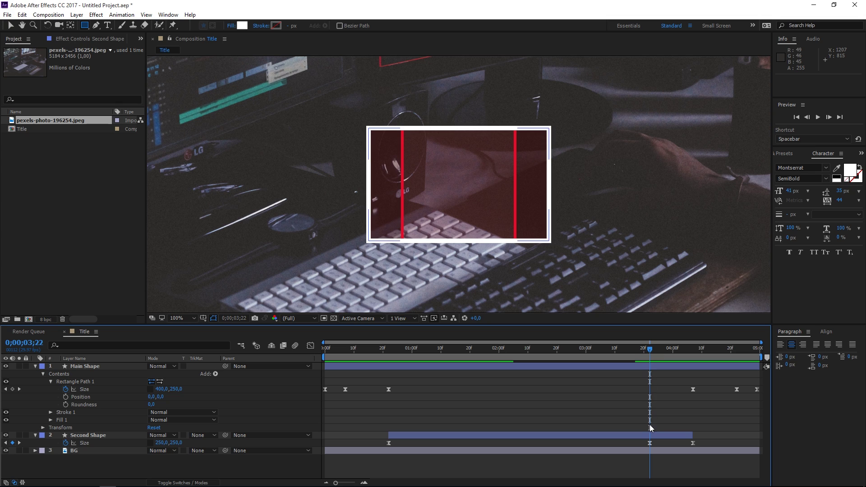
left_click(650, 443)
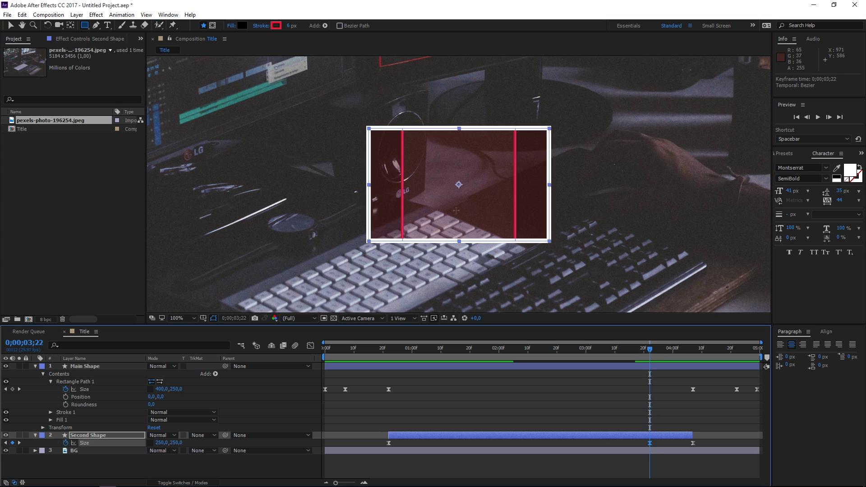
left_click(107, 25)
- Create the title text 'AFTER EFFECTS TUTORIAL' and enlarge AFTER to 62 px
left_click(417, 174)
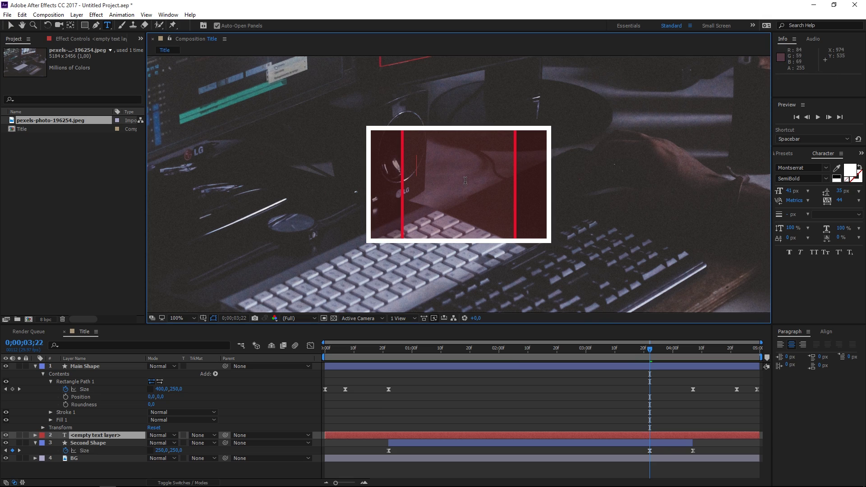
type("AFTER E")
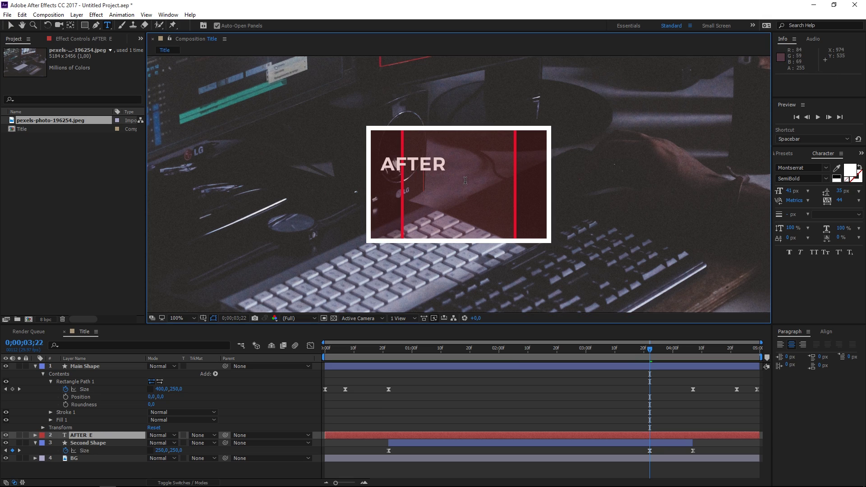
type("FFECTS T")
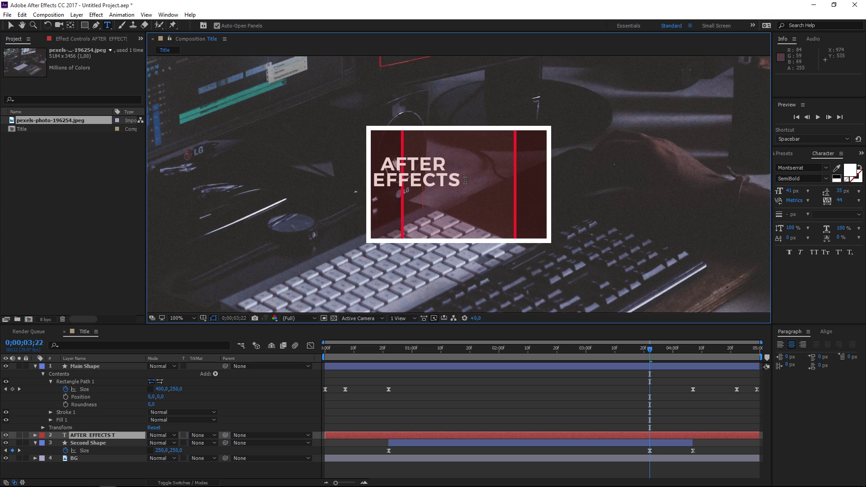
type("UTORIAL")
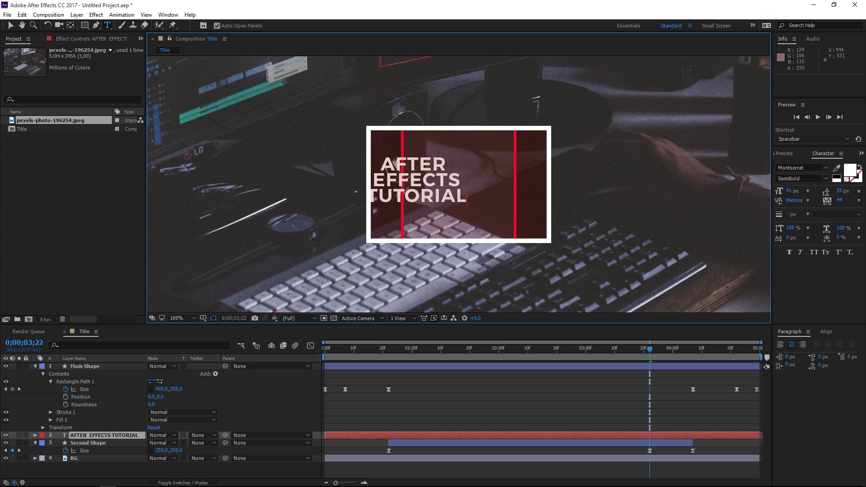
left_click_drag(387, 164, 447, 164)
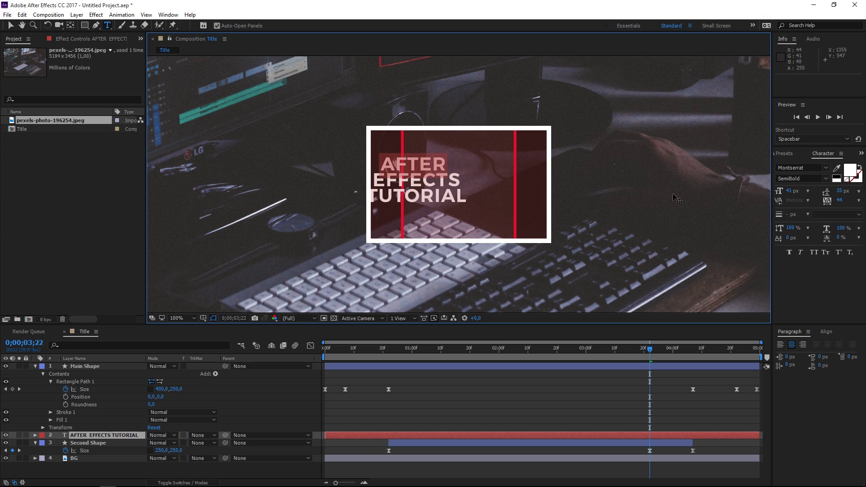
left_click_drag(787, 194, 797, 193)
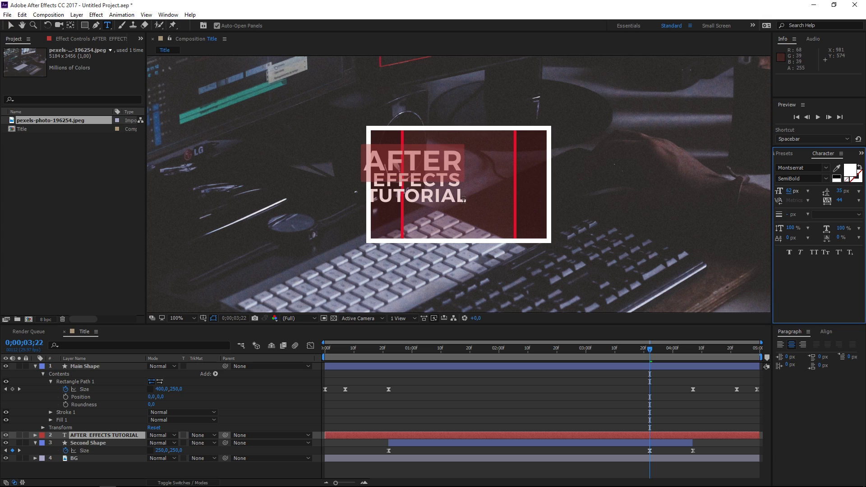
- Enlarge the word EFFECTS in the Character panel
left_click_drag(372, 180, 464, 179)
left_click(790, 193)
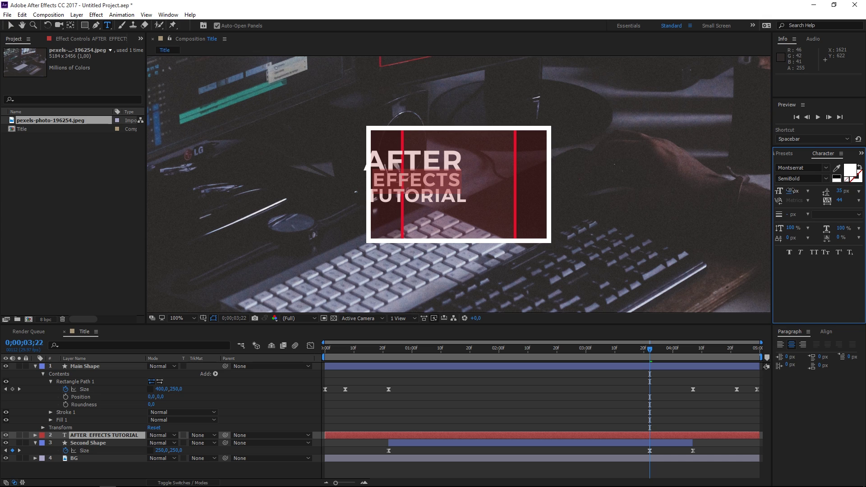
left_click_drag(790, 190, 792, 192)
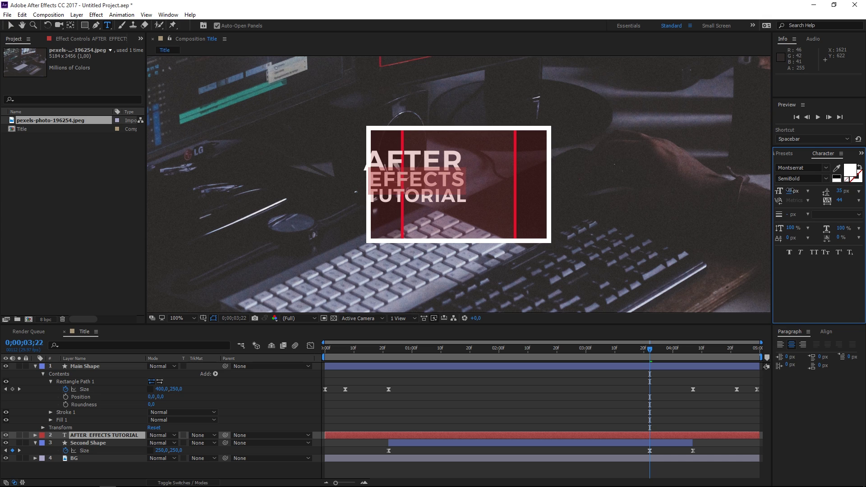
left_click(790, 191)
left_click(10, 25)
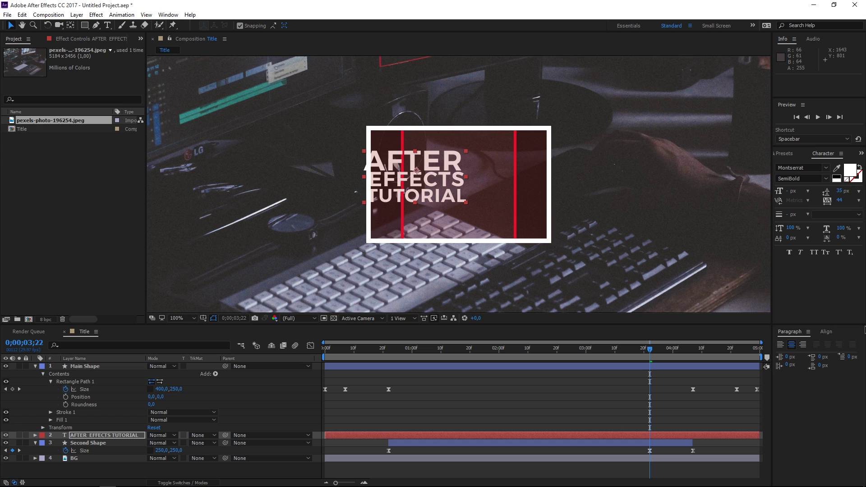
- Centre the title in the comp and enlarge the EFFECTS and TUTORIAL lines
left_click(826, 332)
left_click(797, 355)
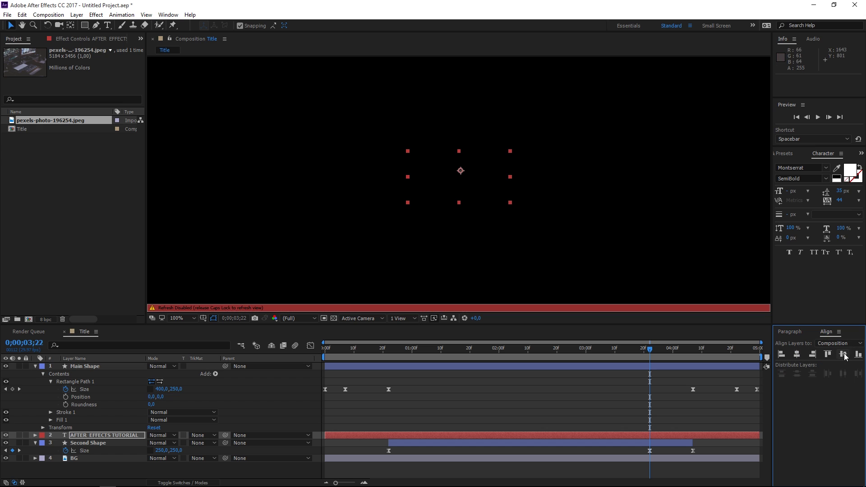
left_click(843, 354)
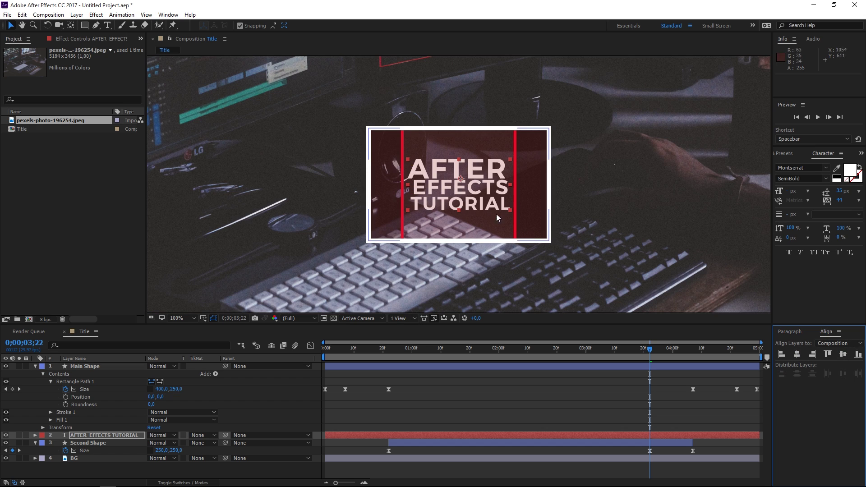
left_click(108, 26)
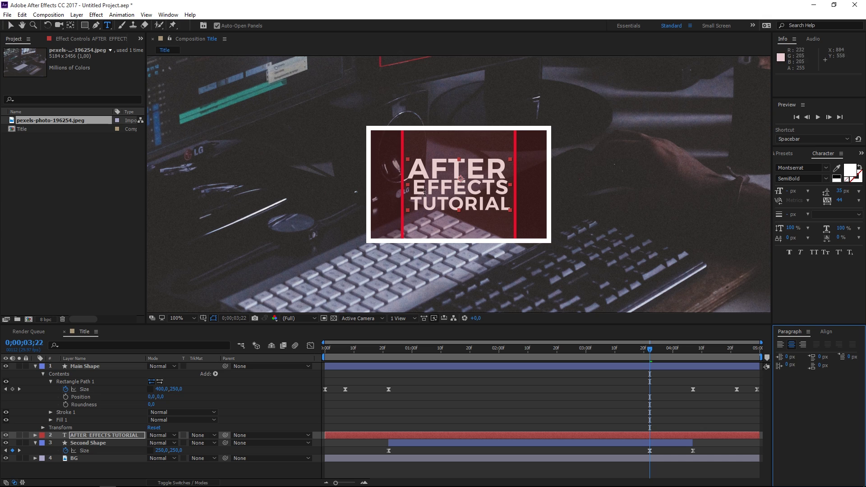
left_click_drag(412, 188, 511, 189)
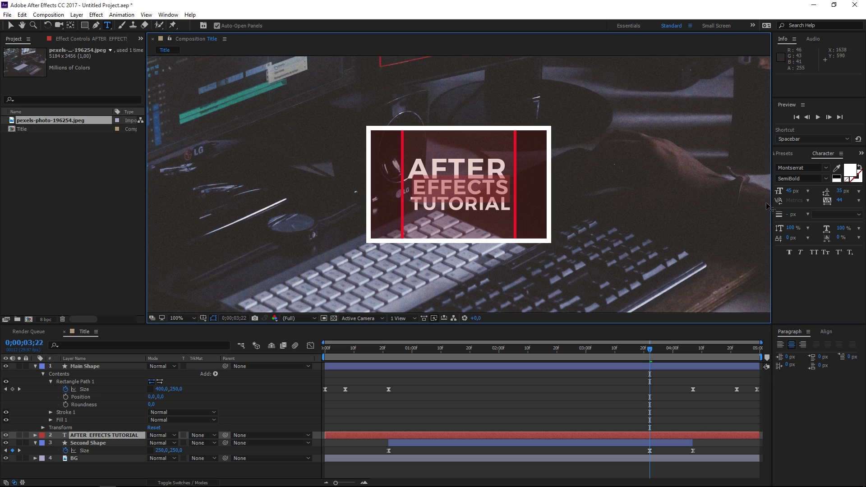
left_click_drag(788, 191, 787, 190)
left_click(413, 204)
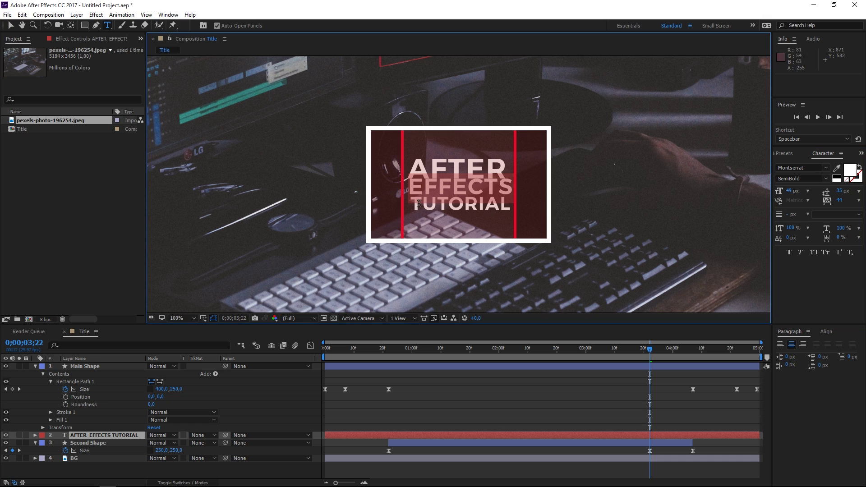
left_click_drag(412, 204, 511, 204)
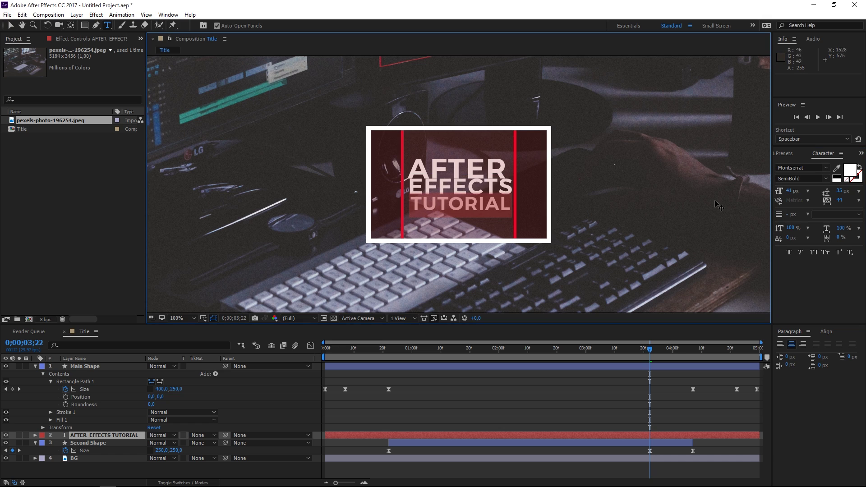
left_click_drag(790, 191, 792, 191)
- Widen the lower lines' leading, re-centre the text, and move its layer above Main Shape
left_click_drag(408, 186, 511, 184)
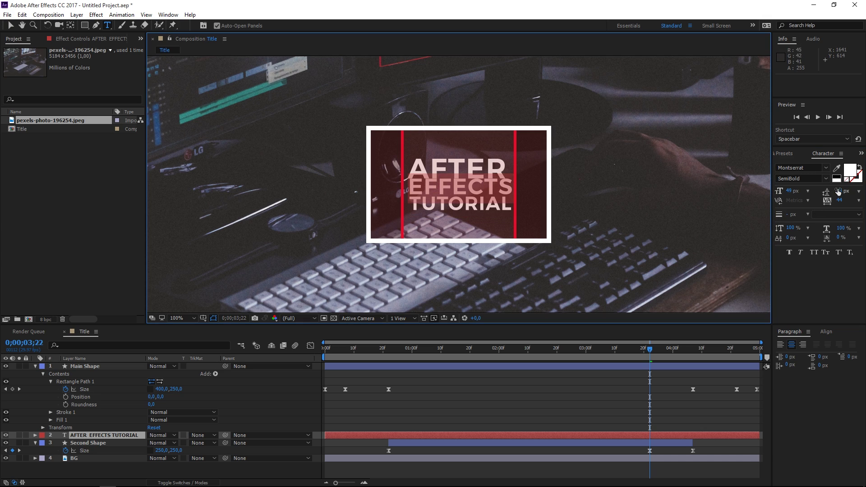
left_click_drag(839, 192, 841, 190)
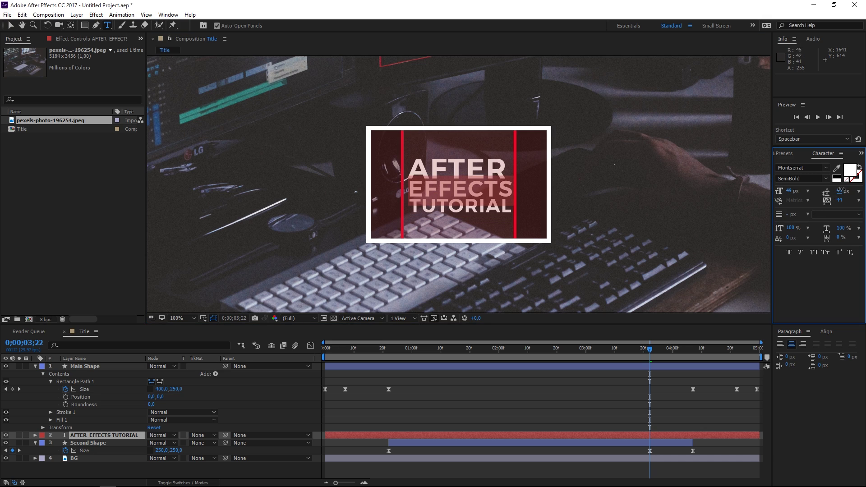
left_click(826, 332)
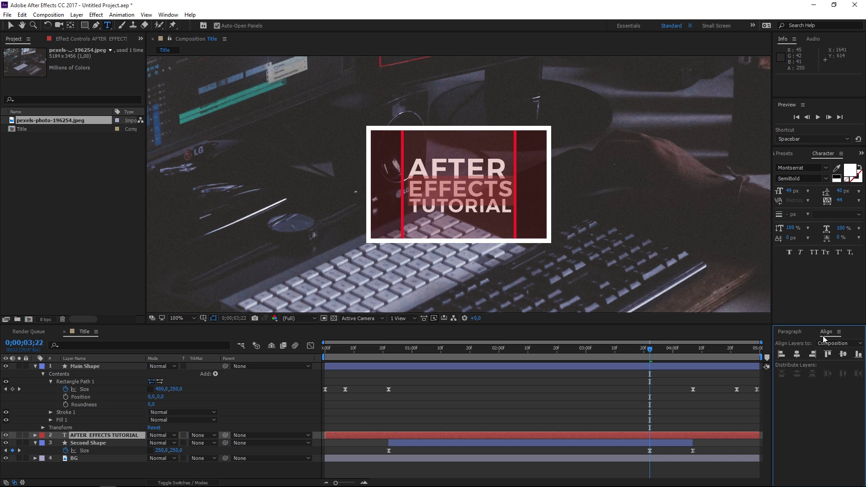
left_click(797, 355)
left_click(839, 355)
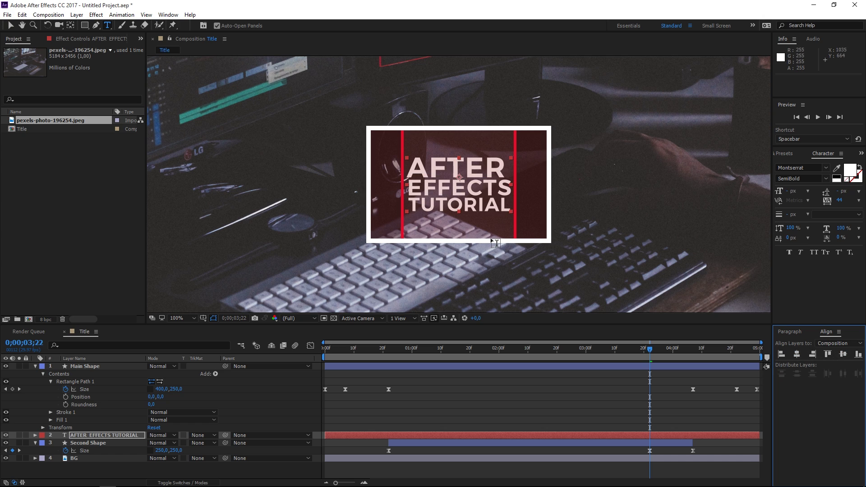
key("v")
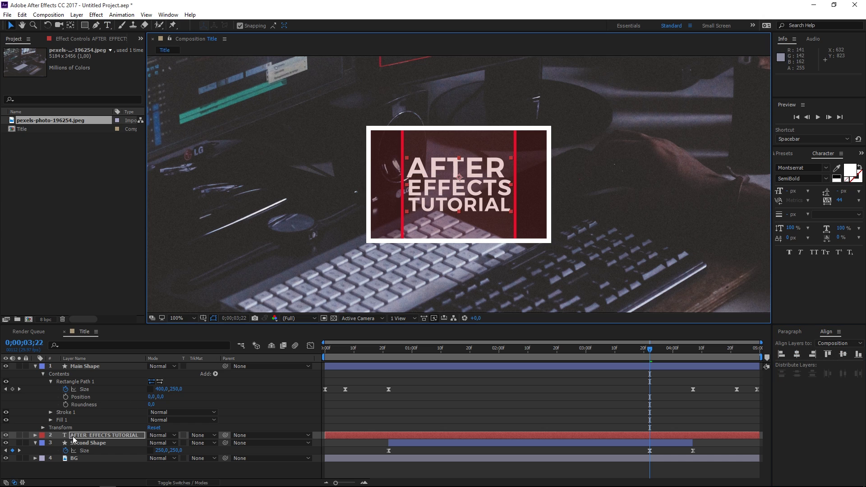
left_click_drag(76, 436, 85, 371)
- Refresh the viewer and collapse the Main Shape and Second Shape properties
key("Caps_Lock")
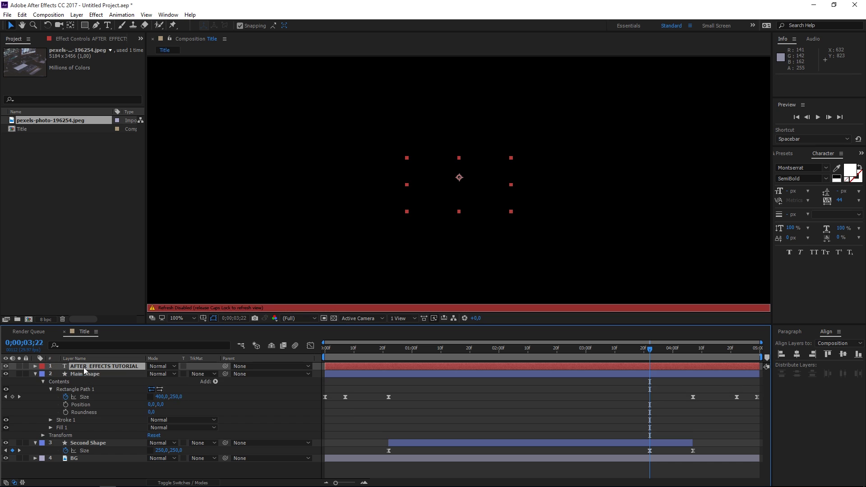
key("Caps_Lock")
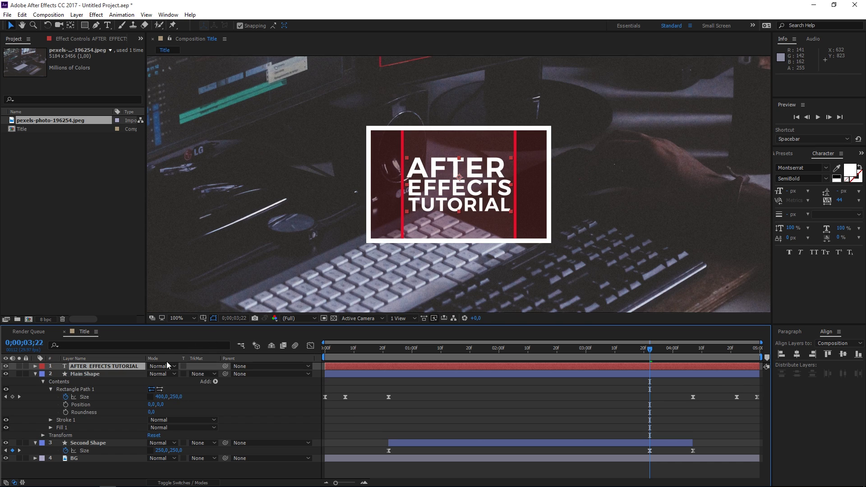
left_click(35, 374)
left_click(35, 382)
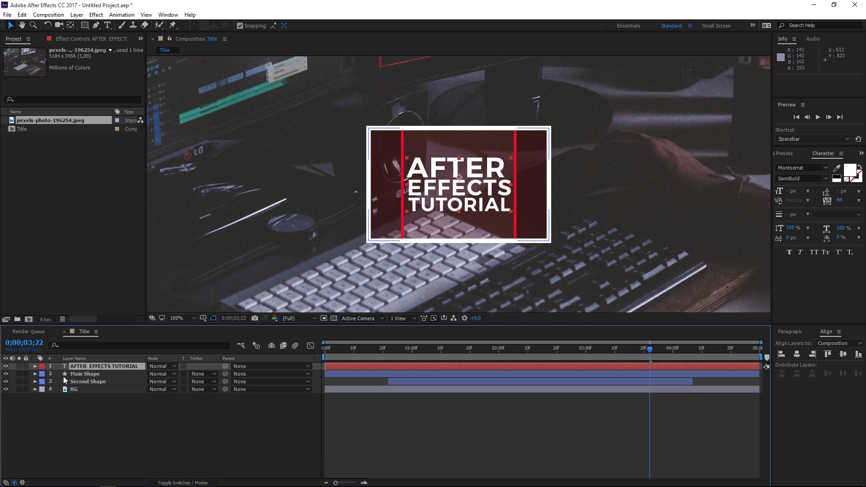
- Duplicate Main Shape and rename the copy 'Text Matte'
left_click(71, 375)
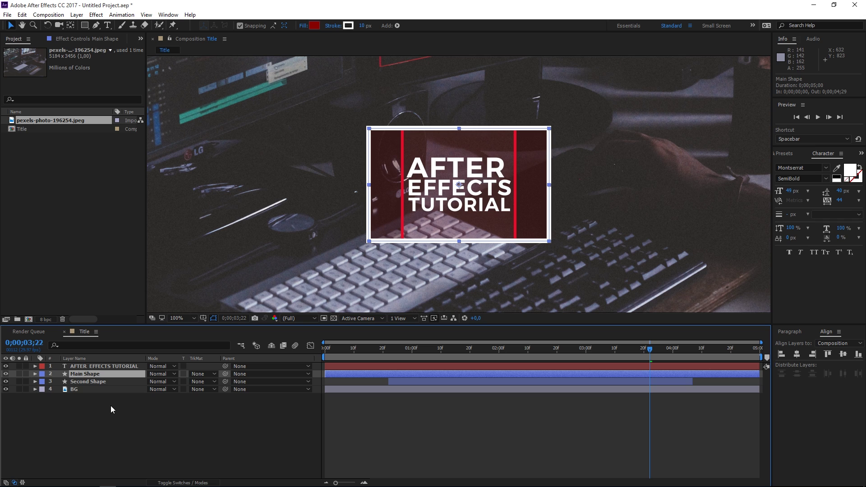
key("ctrl+d")
right_click(102, 374)
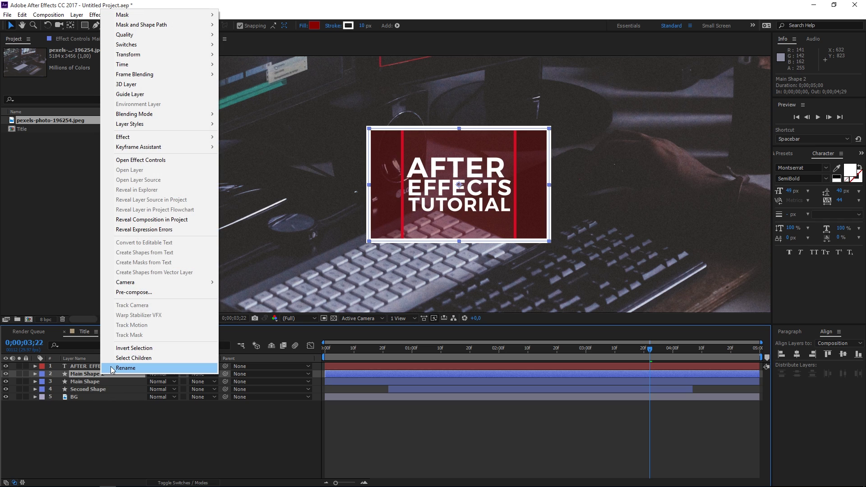
left_click(112, 369)
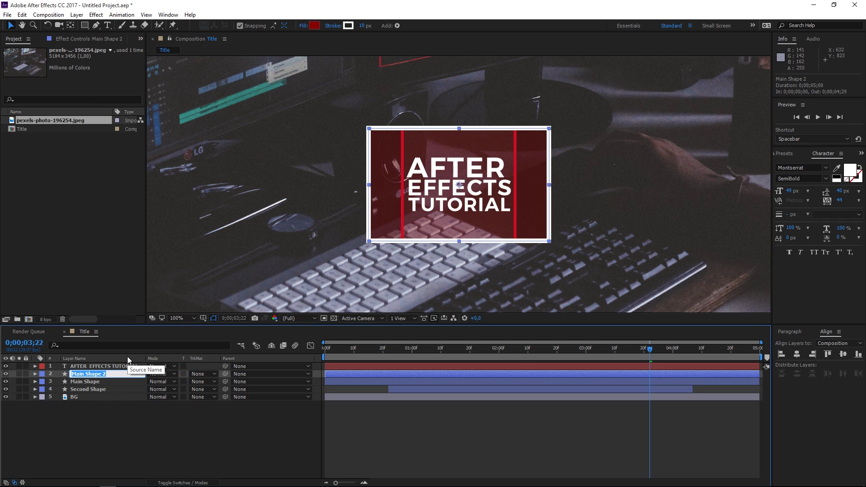
type("Text Matte")
- Place Text Matte above the title text and set the title's TrkMat to Alpha Matte "Text Matte"
left_click(108, 415)
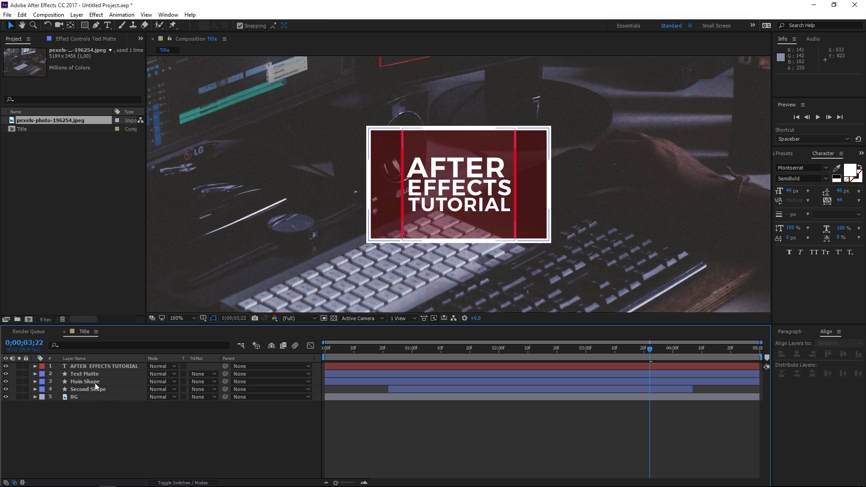
left_click_drag(86, 374, 89, 368)
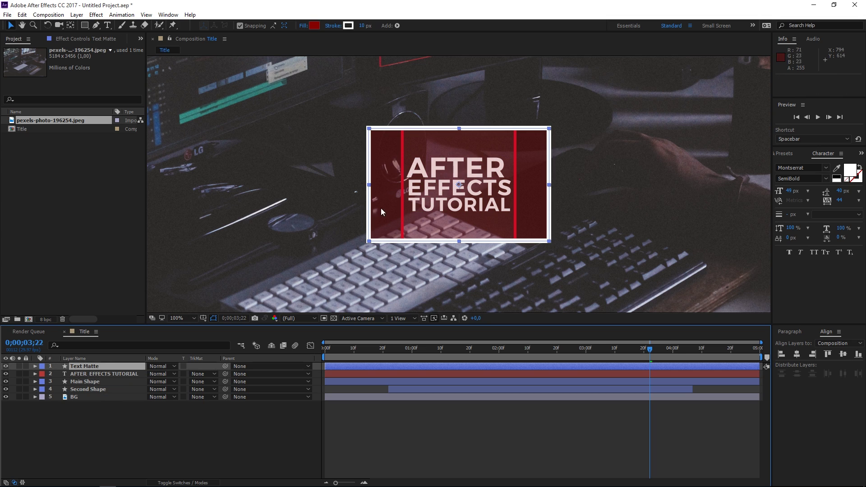
left_click(200, 374)
left_click(202, 397)
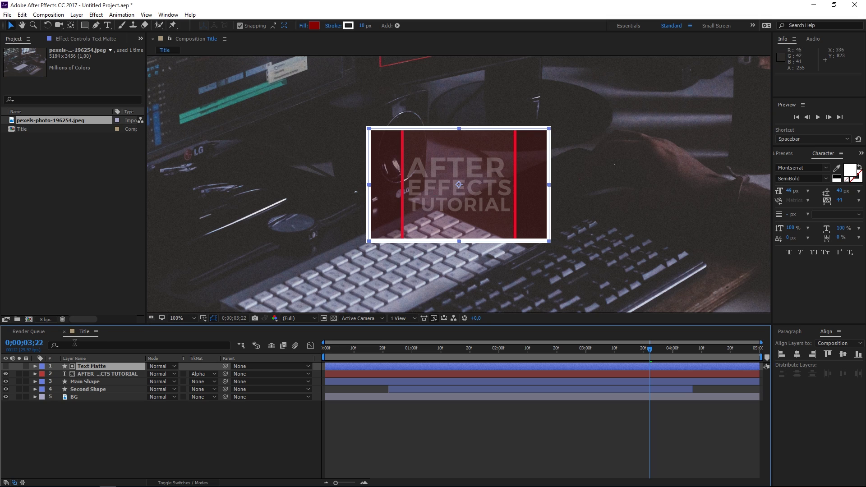
- Check Text Matte's Rectangle Path 1, Fill 1 opacity and Stroke 1, then collapse and deselect it
left_click(34, 367)
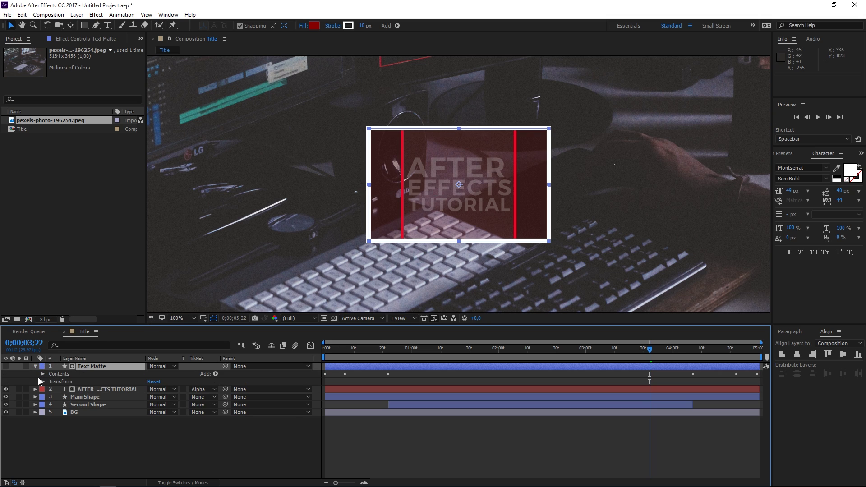
left_click(42, 374)
left_click(92, 381)
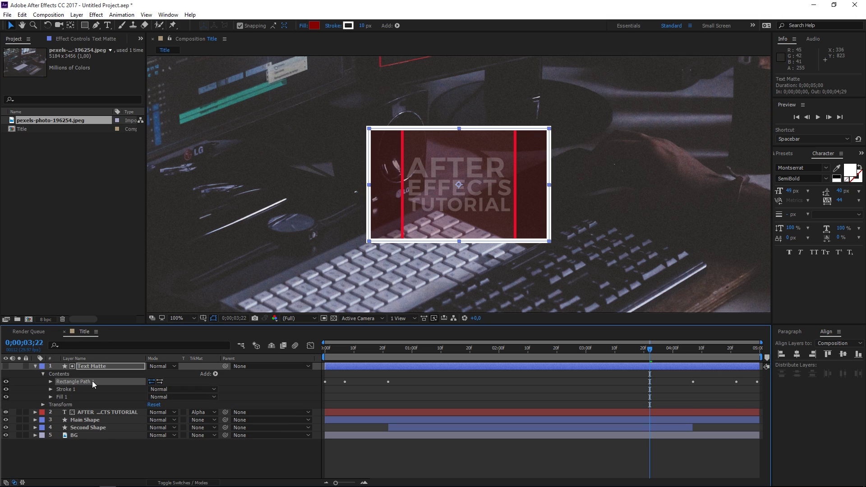
left_click(51, 397)
left_click(140, 428)
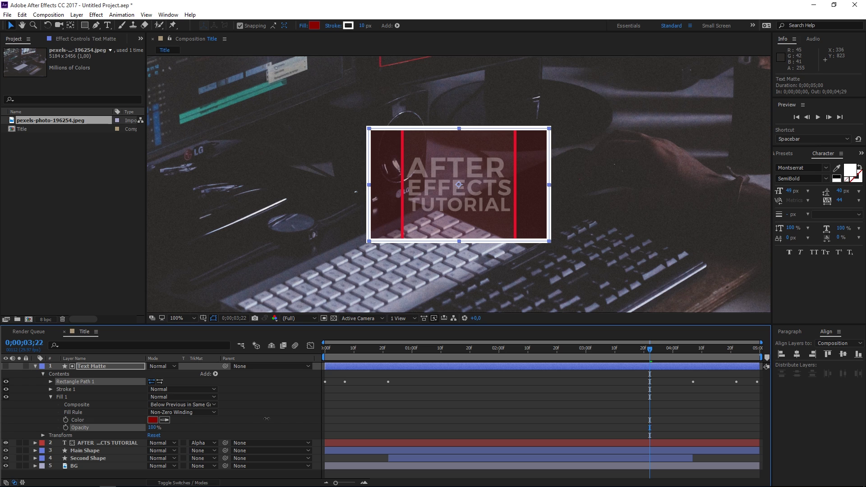
left_click(69, 390)
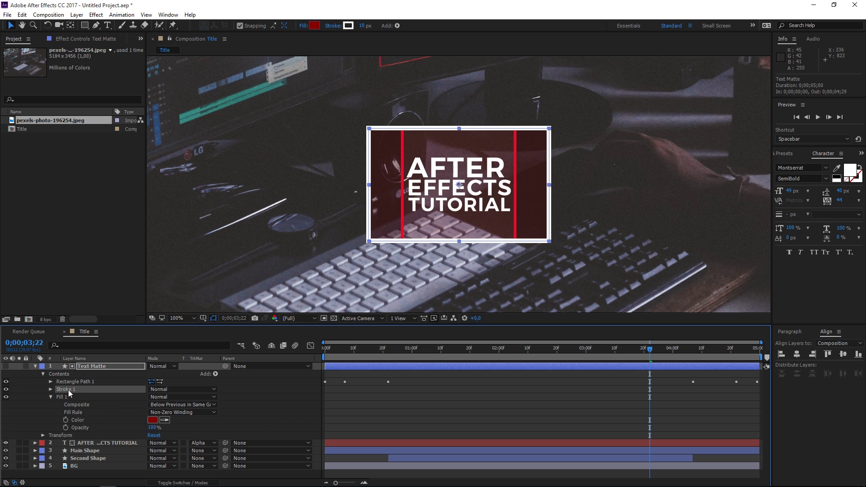
left_click(35, 366)
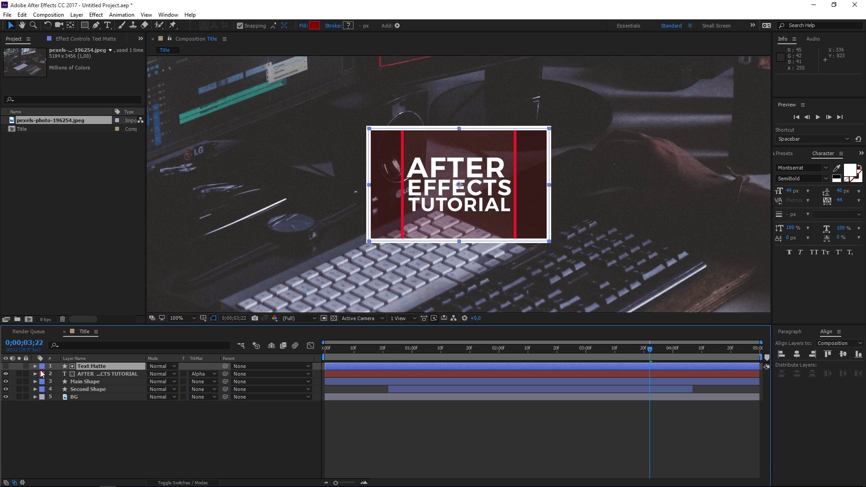
left_click(97, 437)
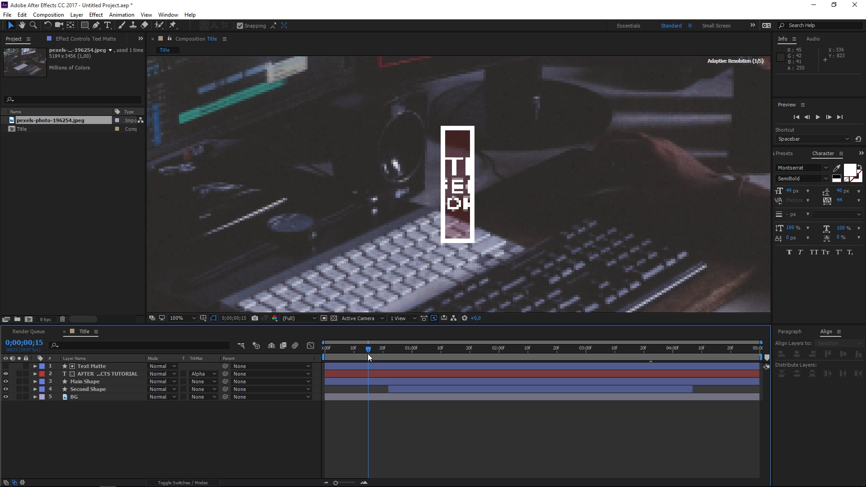